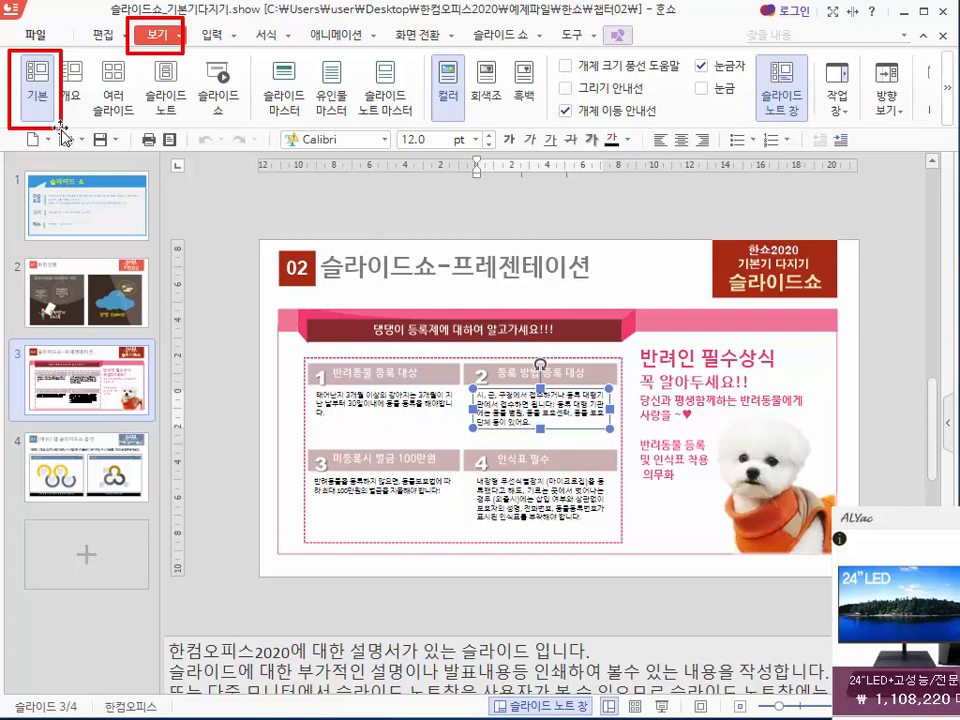
View the presentation in the 여러 슬라이드 and 슬라이드 노트 views, and return to the 기본 view
left_click(44, 78)
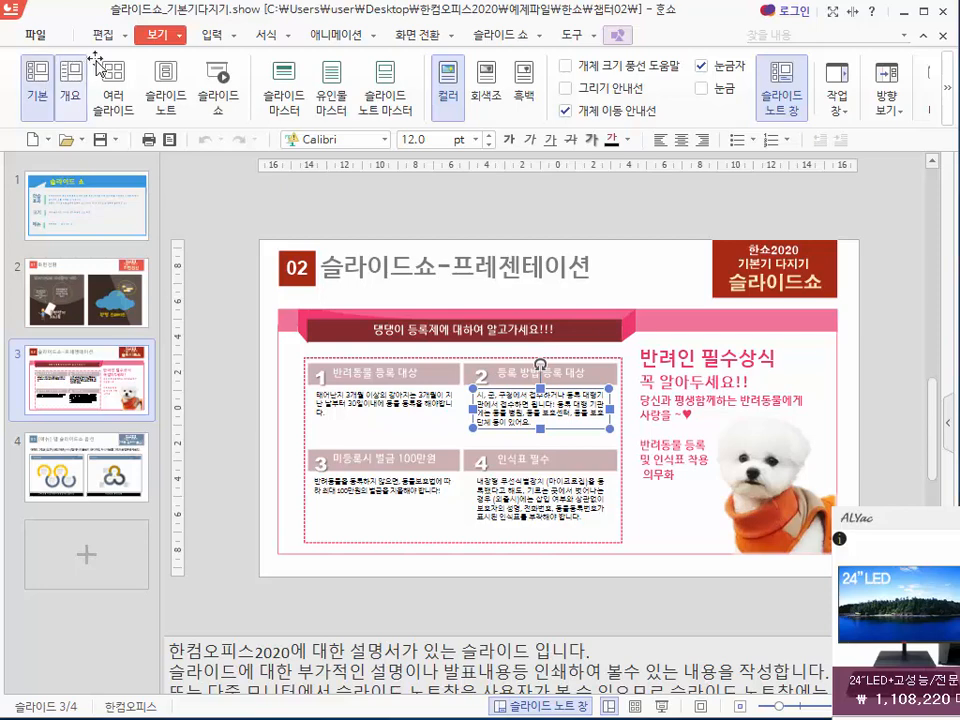
left_click(116, 90)
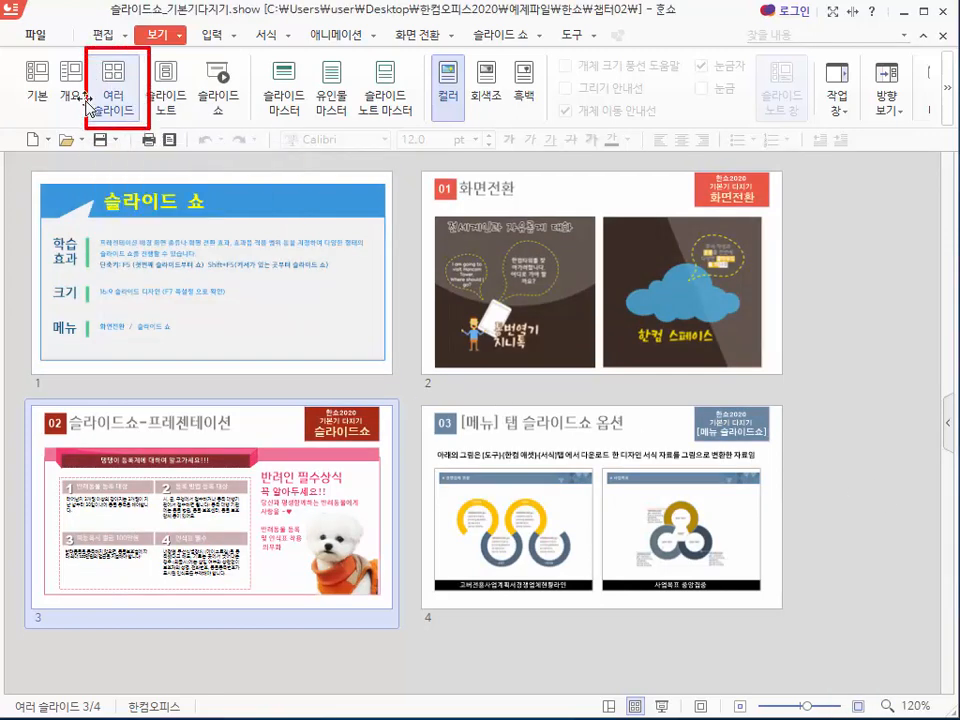
left_click(163, 95)
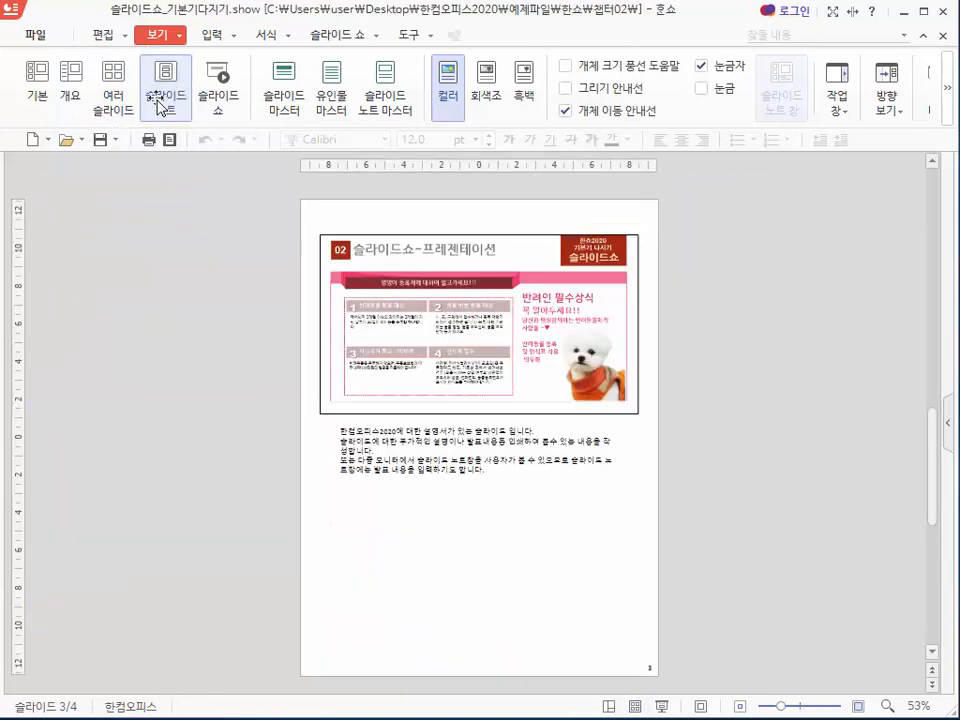
left_click(44, 84)
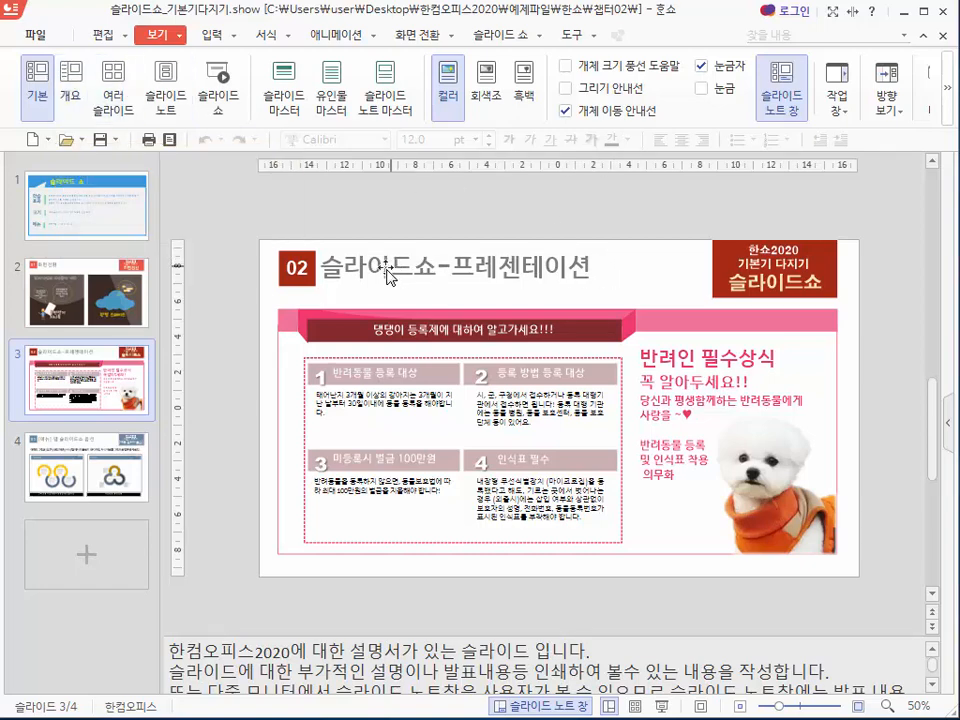
left_click_drag(231, 232, 889, 577)
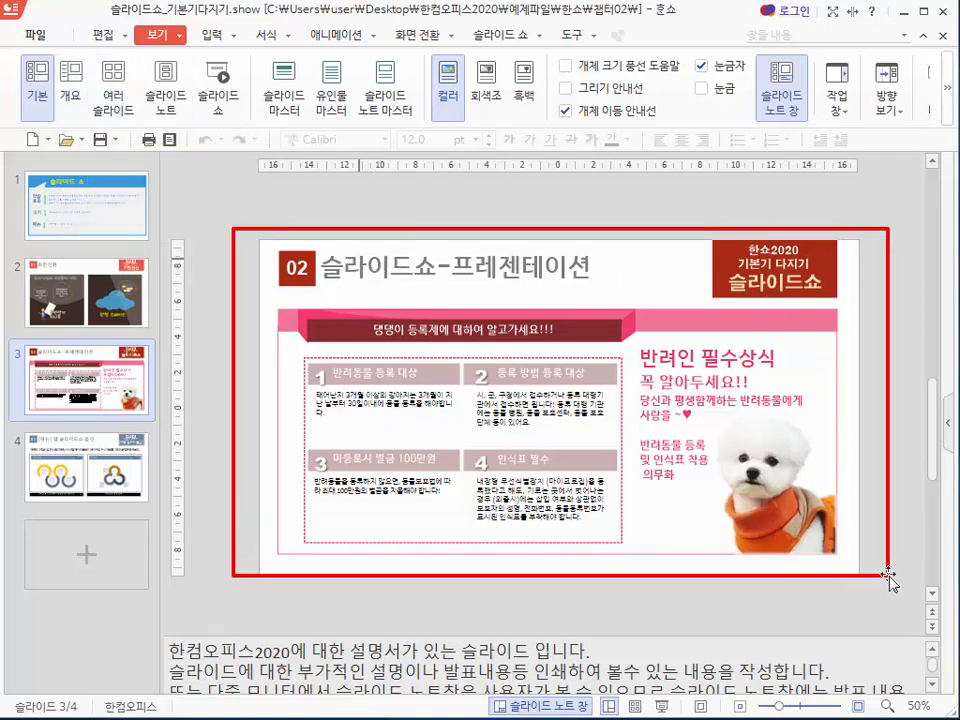
Go to slide 1, open the page setup, try portrait slide orientation and restore landscape
left_click(84, 213)
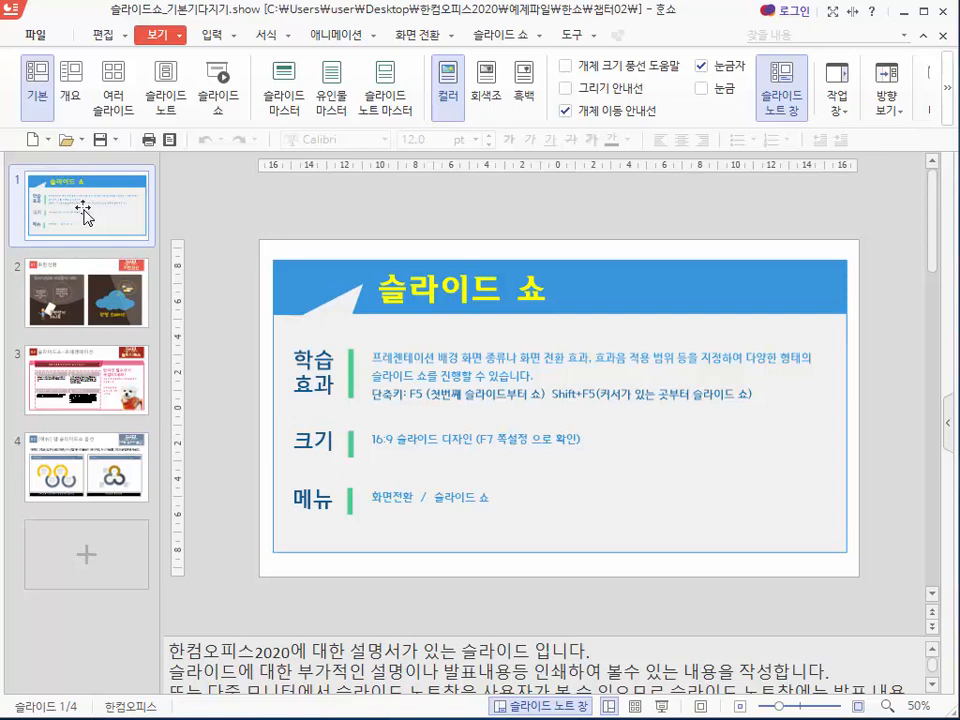
left_click(35, 37)
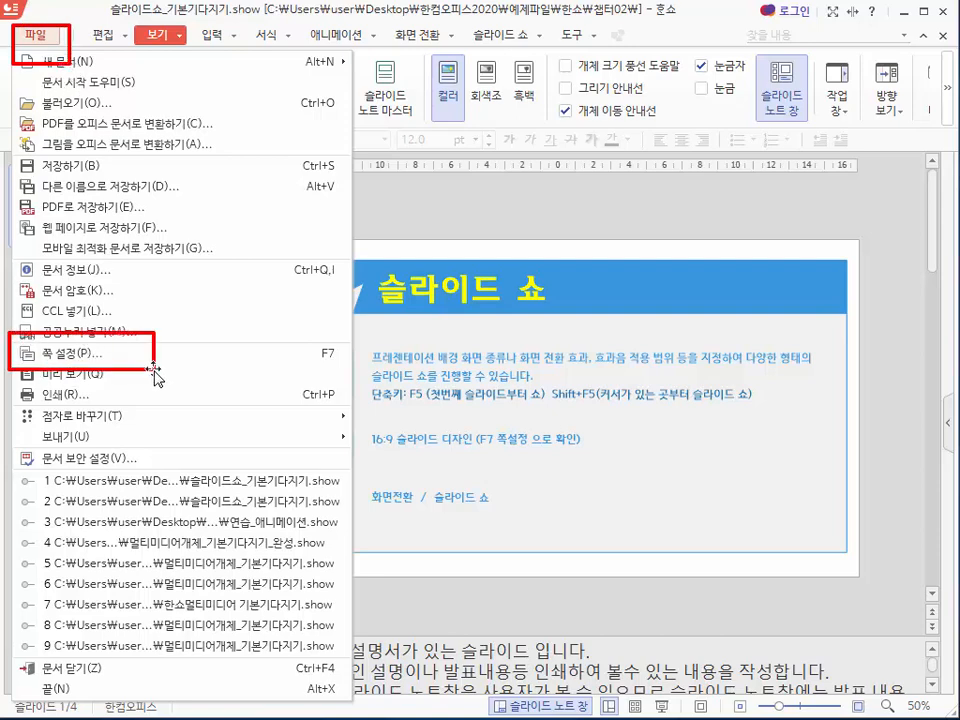
key("Escape")
left_click(36, 36)
left_click(78, 358)
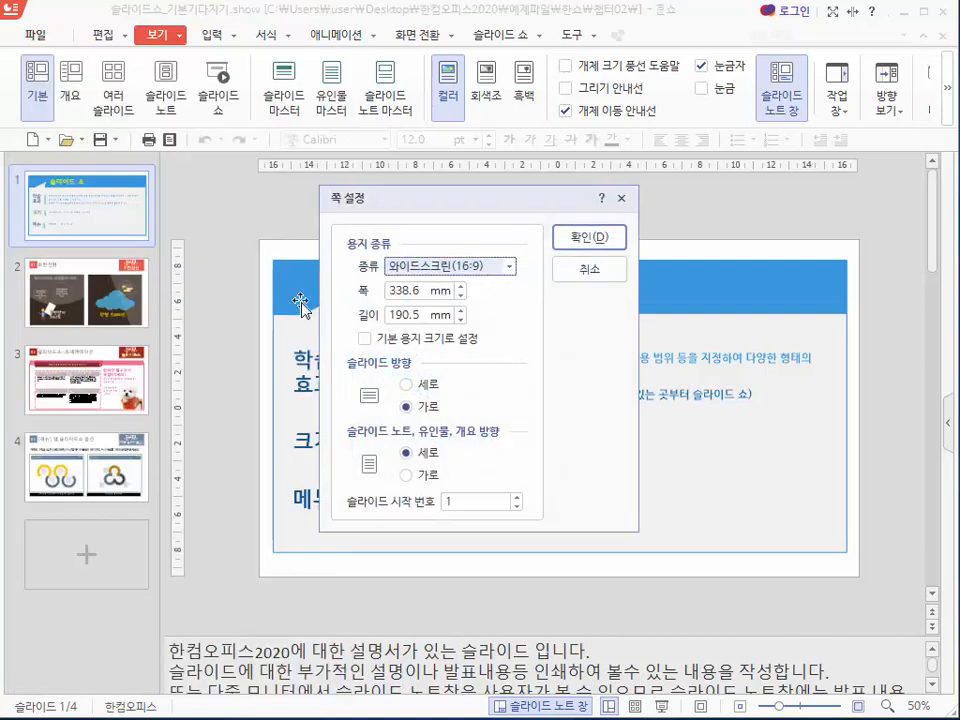
left_click(422, 385)
left_click(426, 406)
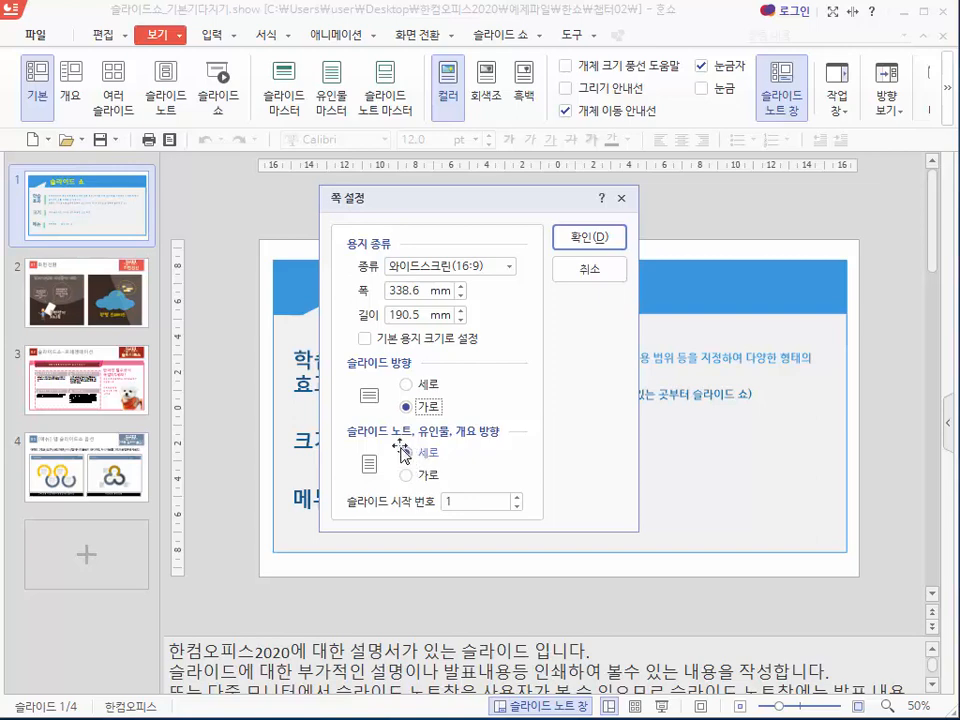
Try the slide size 화면 슬라이드 쇼(4:3) with 최대화 content scaling, and undo the resizing
left_click(490, 268)
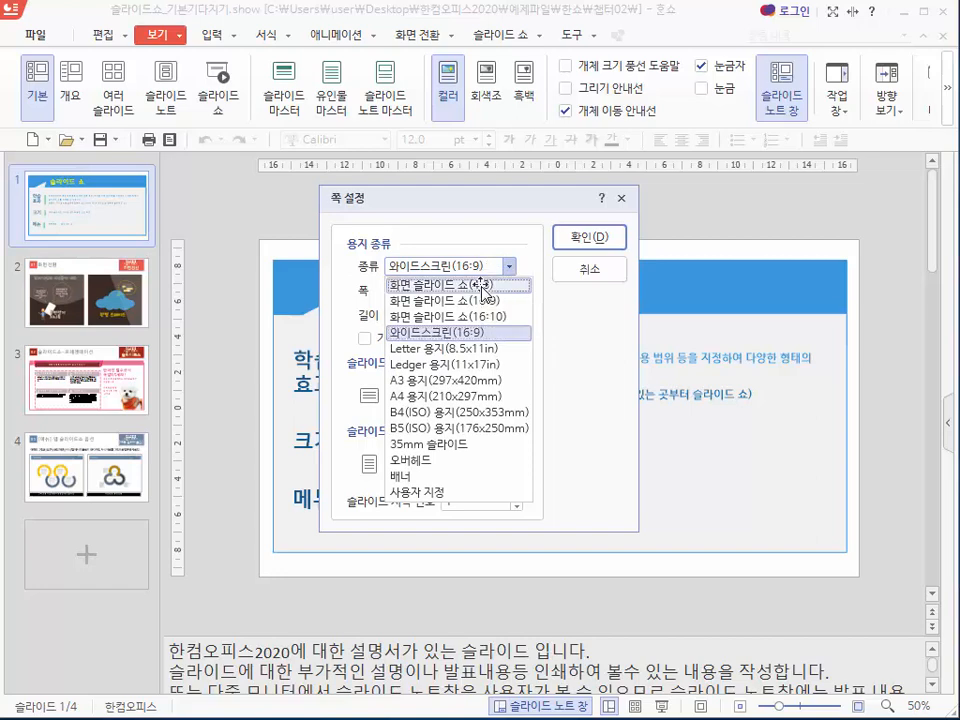
left_click(482, 286)
left_click(585, 240)
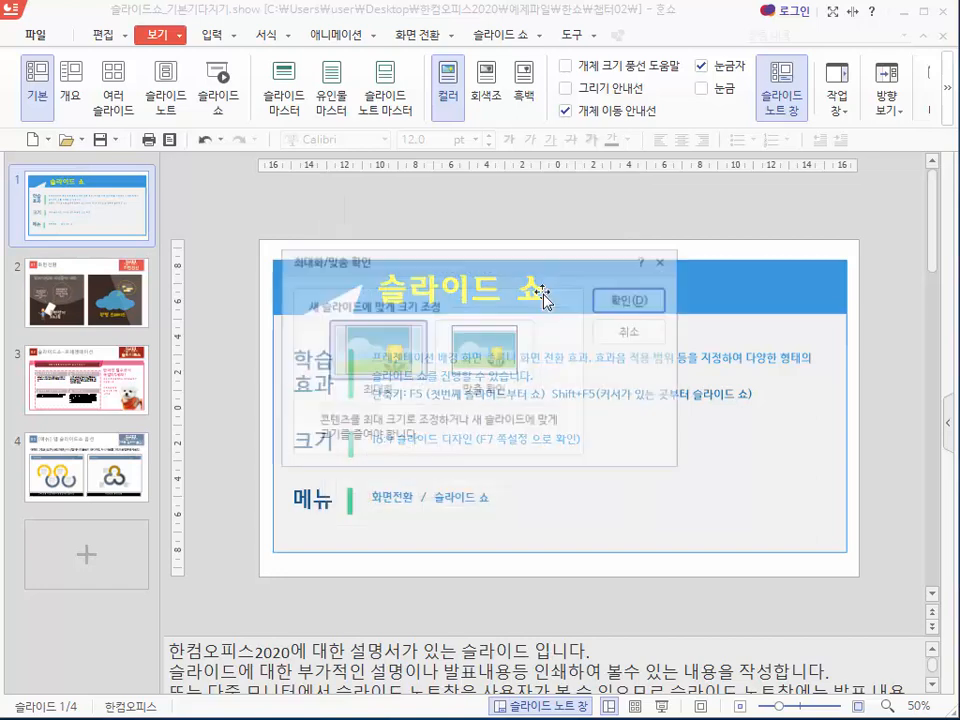
left_click(632, 299)
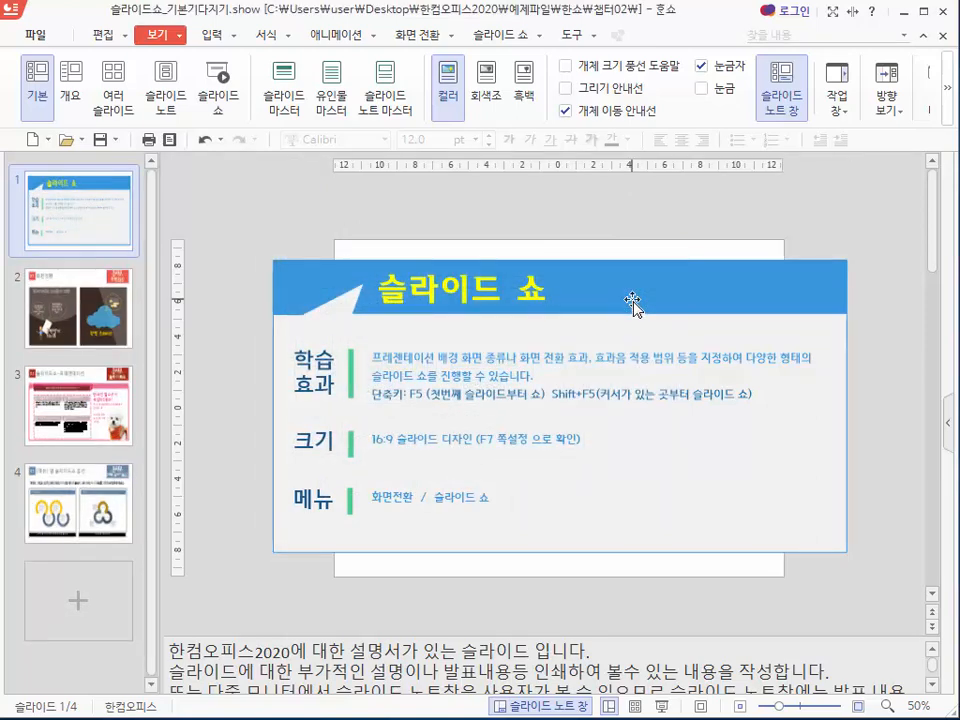
left_click(207, 143)
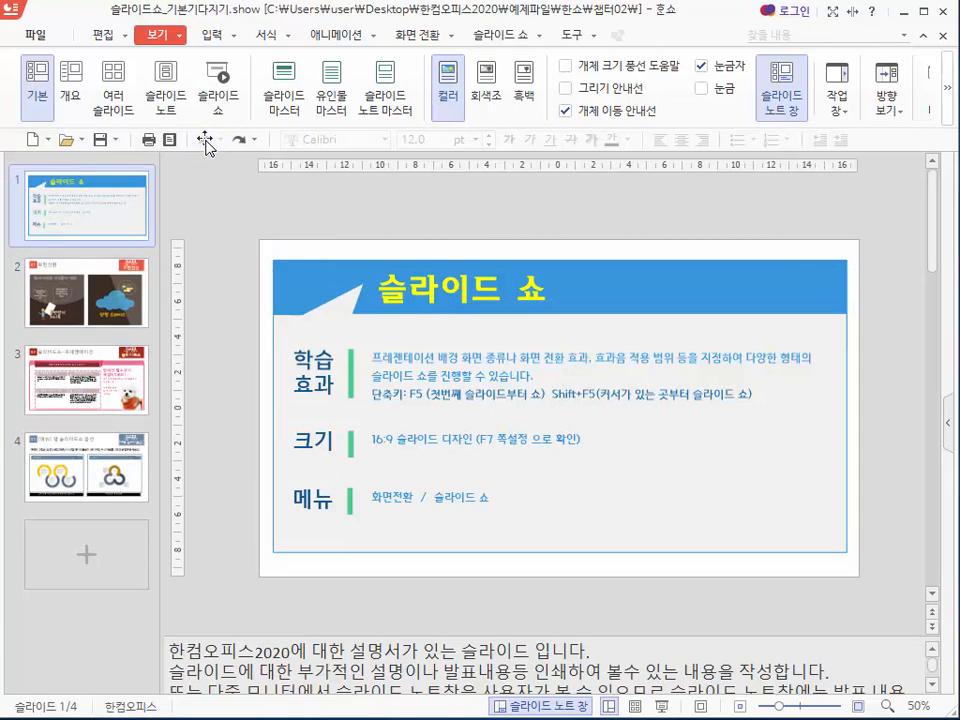
Reopen the page setup, repeat the 4:3 slide resizing with 최대화 scaling, and undo it again
key("F7")
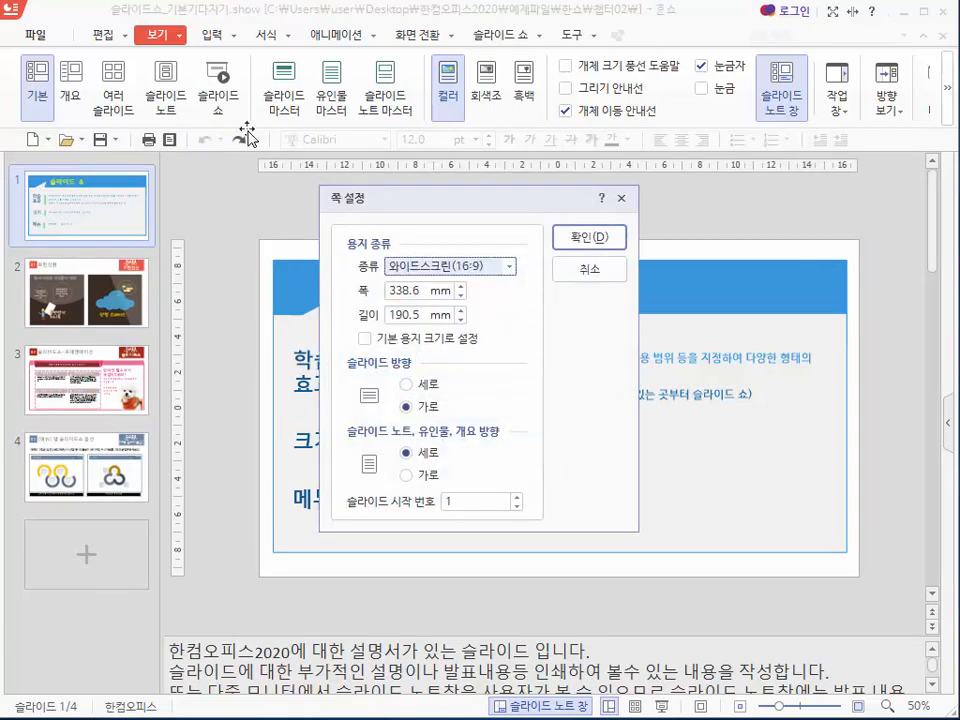
left_click(455, 265)
left_click(435, 285)
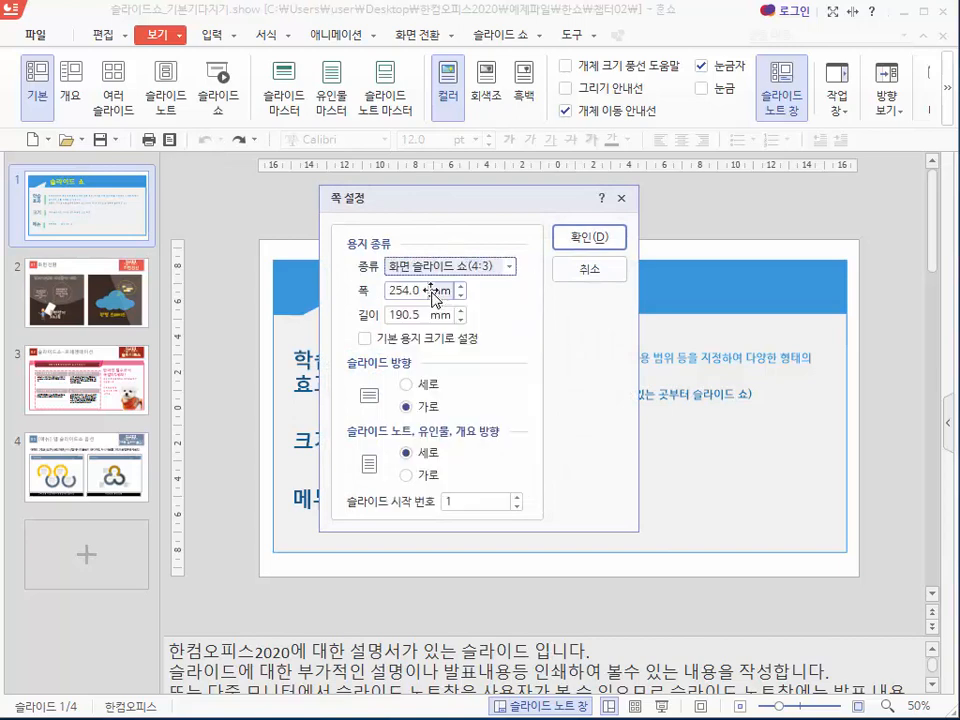
left_click(590, 238)
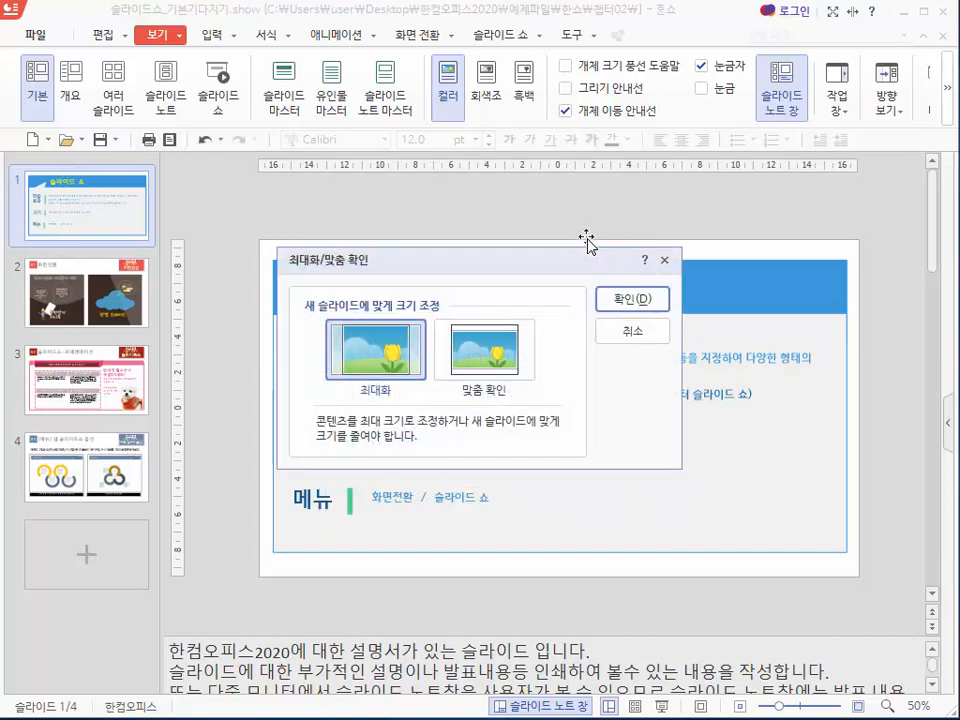
left_click(637, 300)
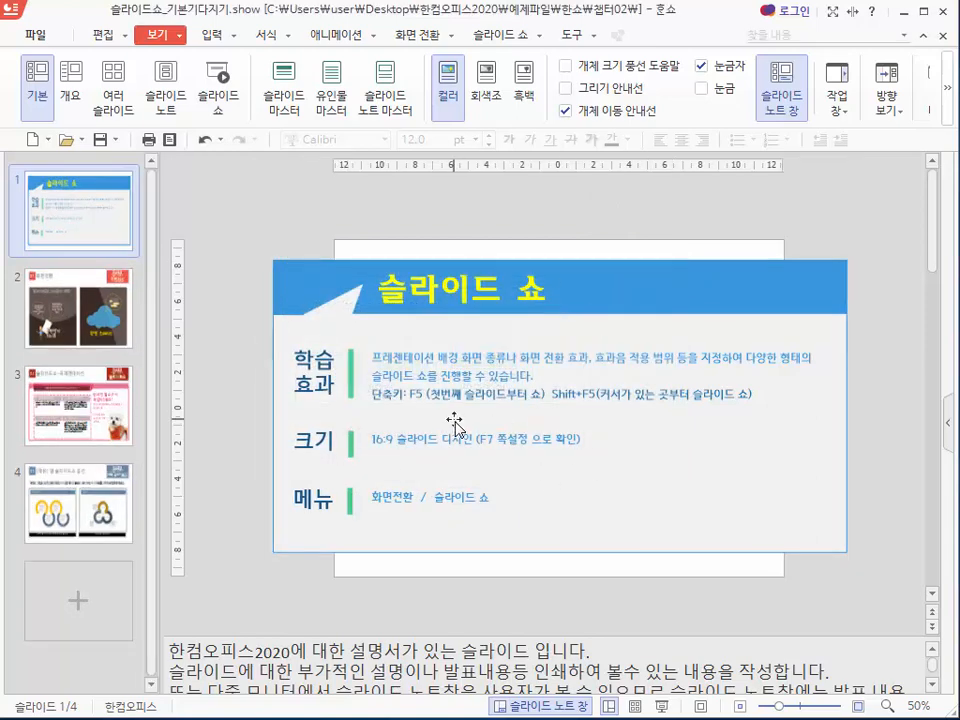
left_click(203, 139)
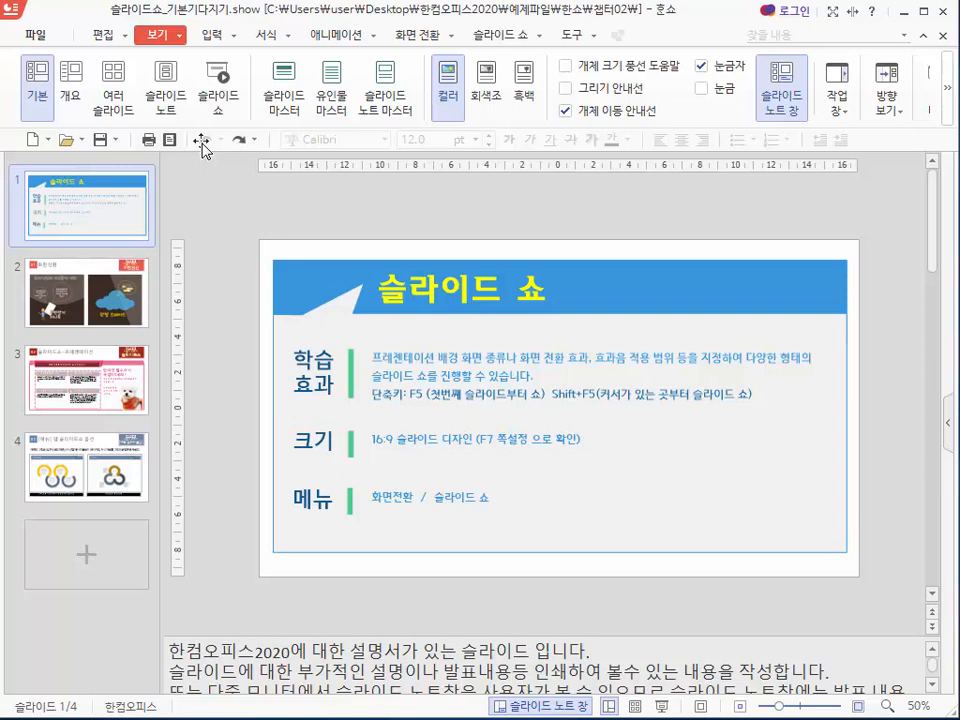
Apply the 3D transition effect 책장 넘기기 to slide 1
left_click(430, 36)
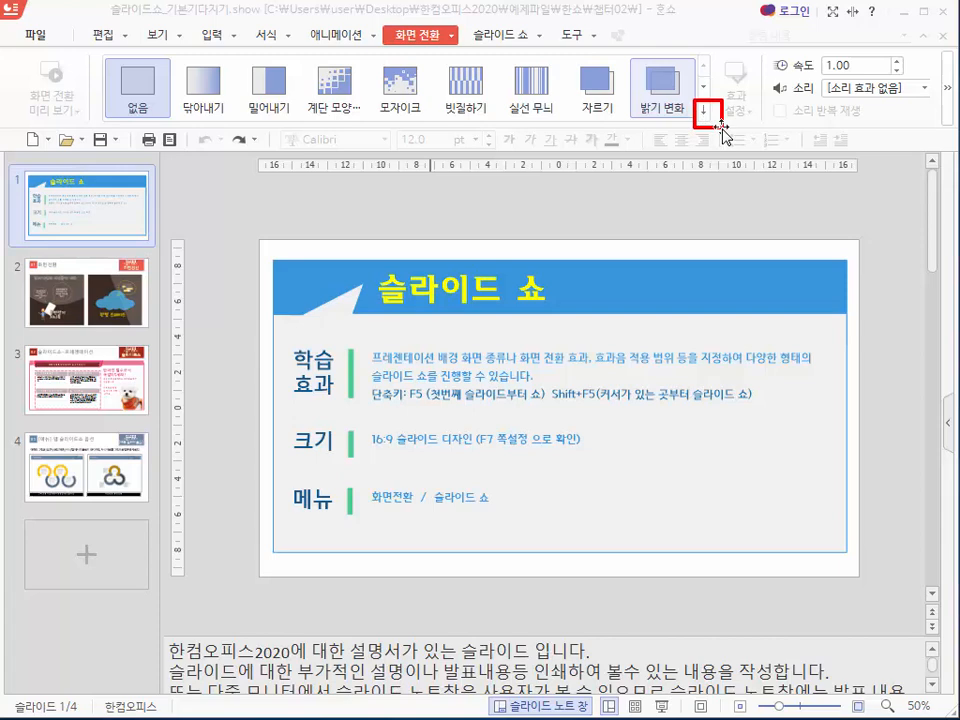
left_click(704, 112)
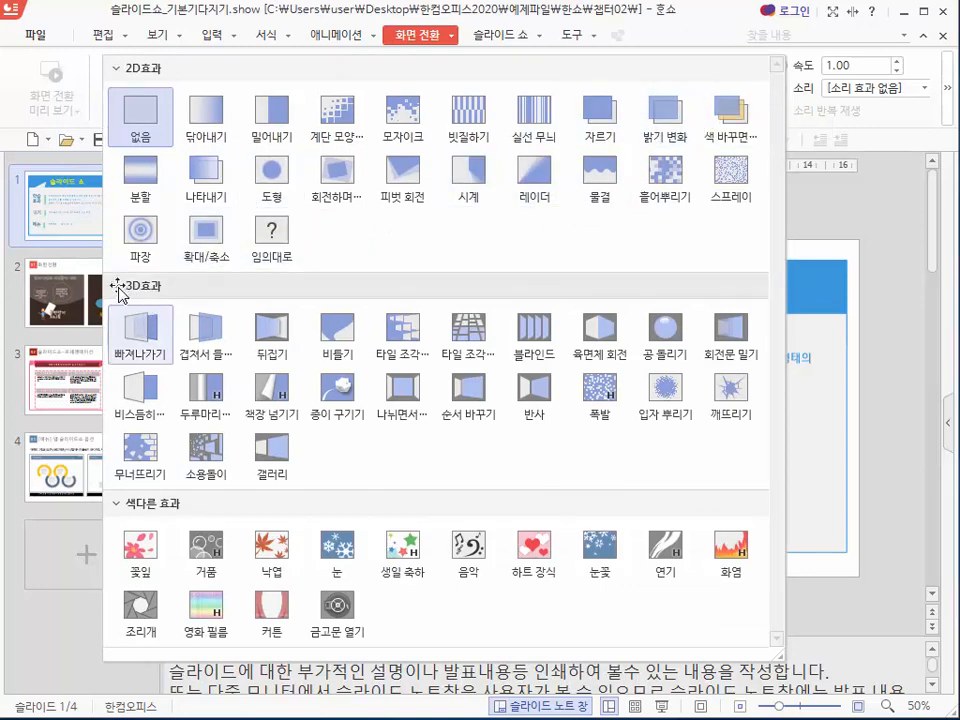
left_click_drag(100, 270, 200, 297)
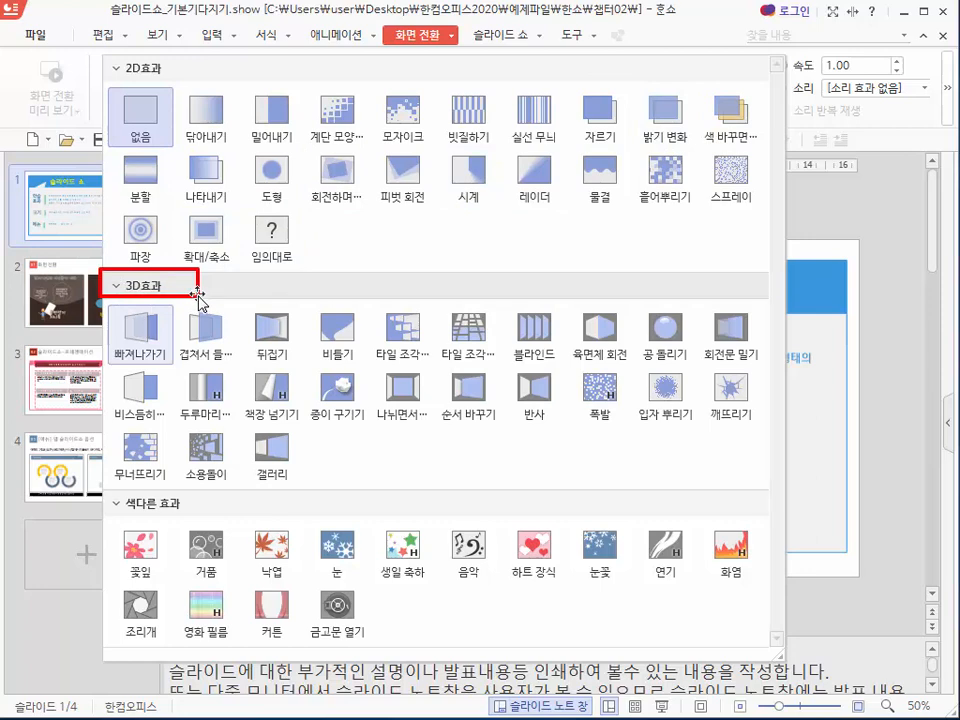
left_click_drag(240, 364, 317, 428)
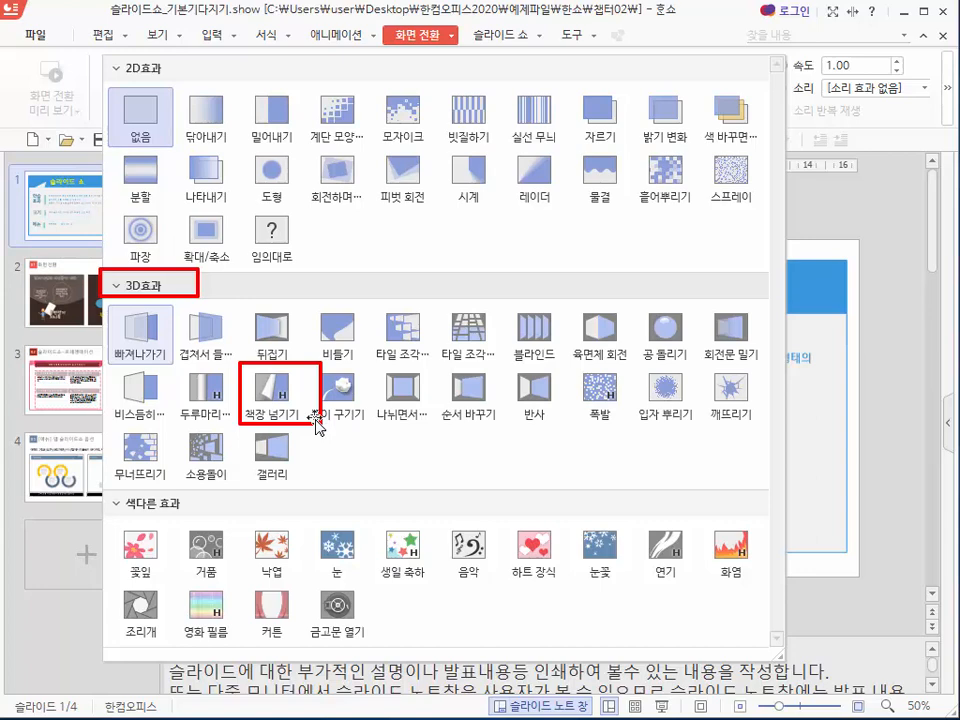
left_click_drag(274, 387, 297, 409)
key("Escape")
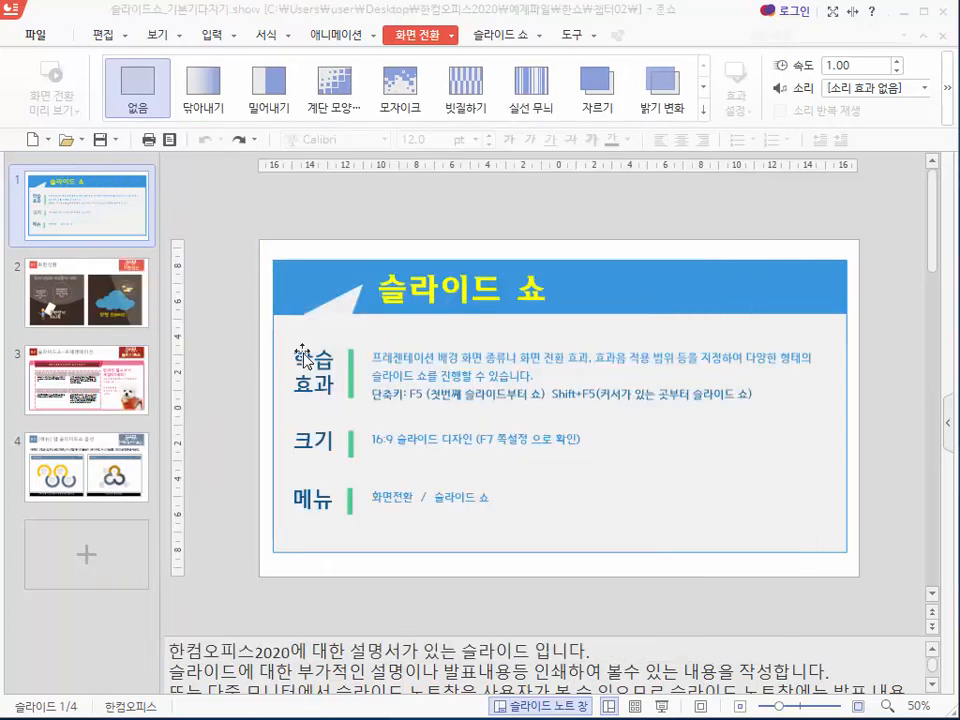
left_click(703, 108)
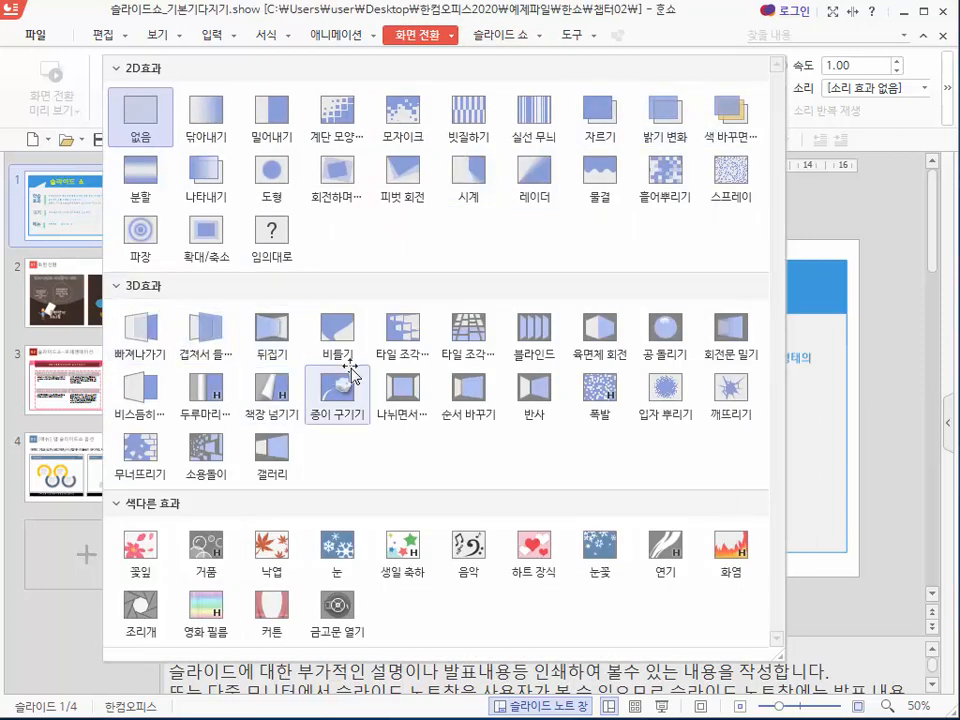
key("Escape")
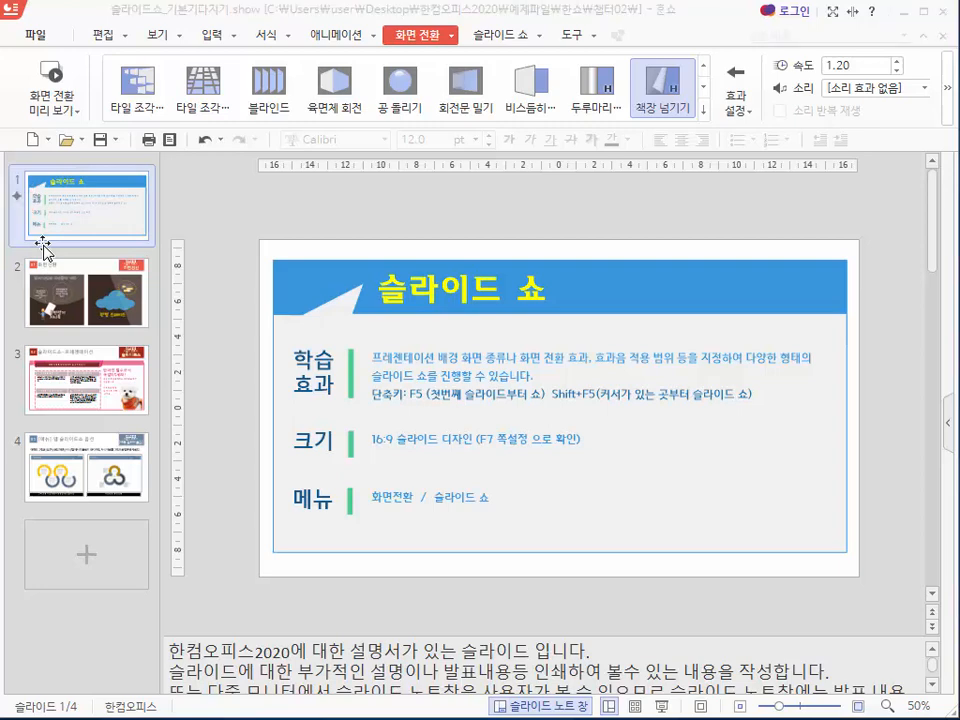
Apply the 3D transition effect 반사 to slide 2
left_click(92, 318)
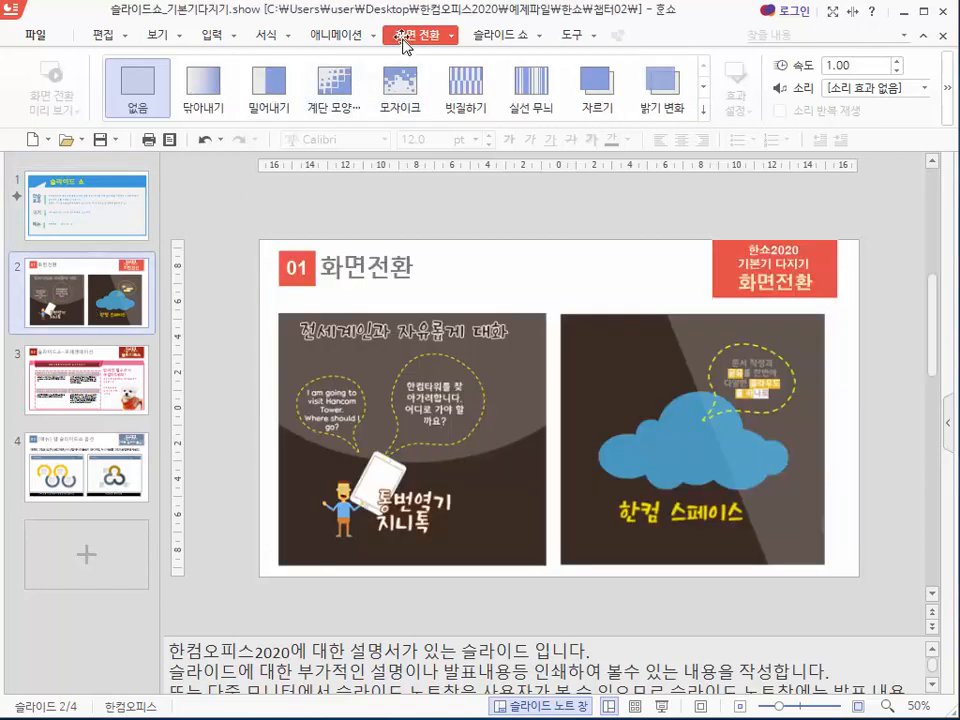
left_click(706, 114)
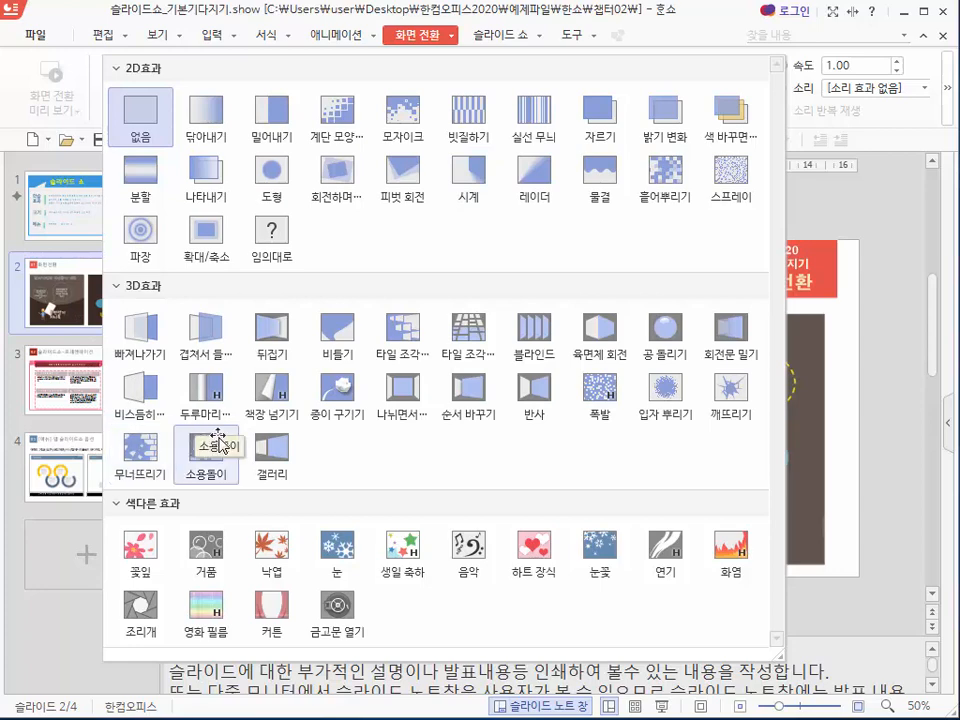
left_click(541, 388)
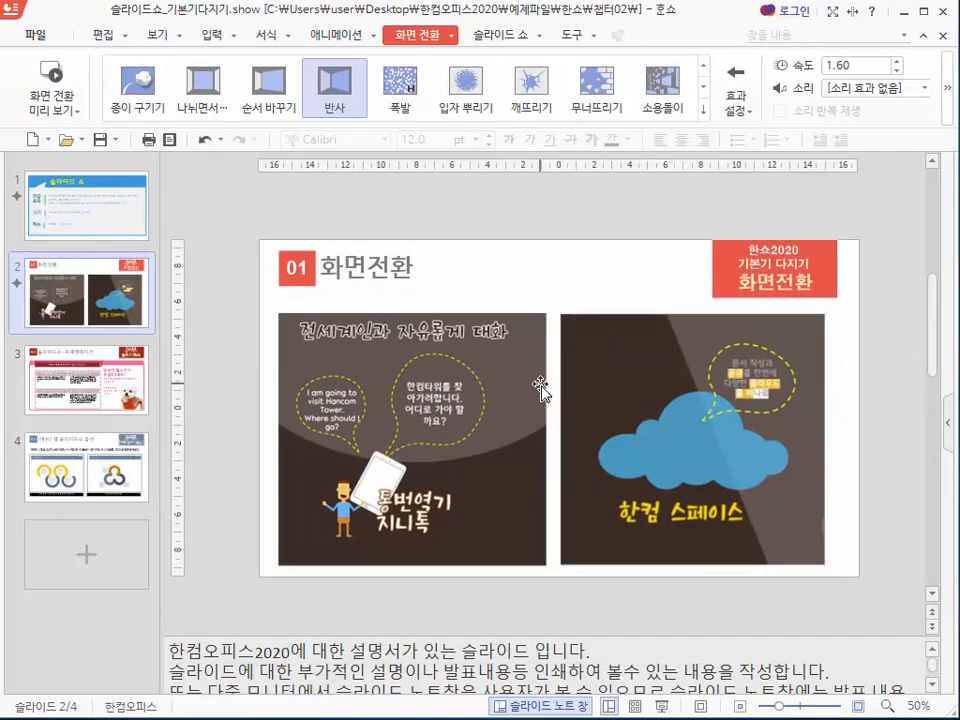
Preview the transition effects of slide 1 and slide 2
left_click(78, 216)
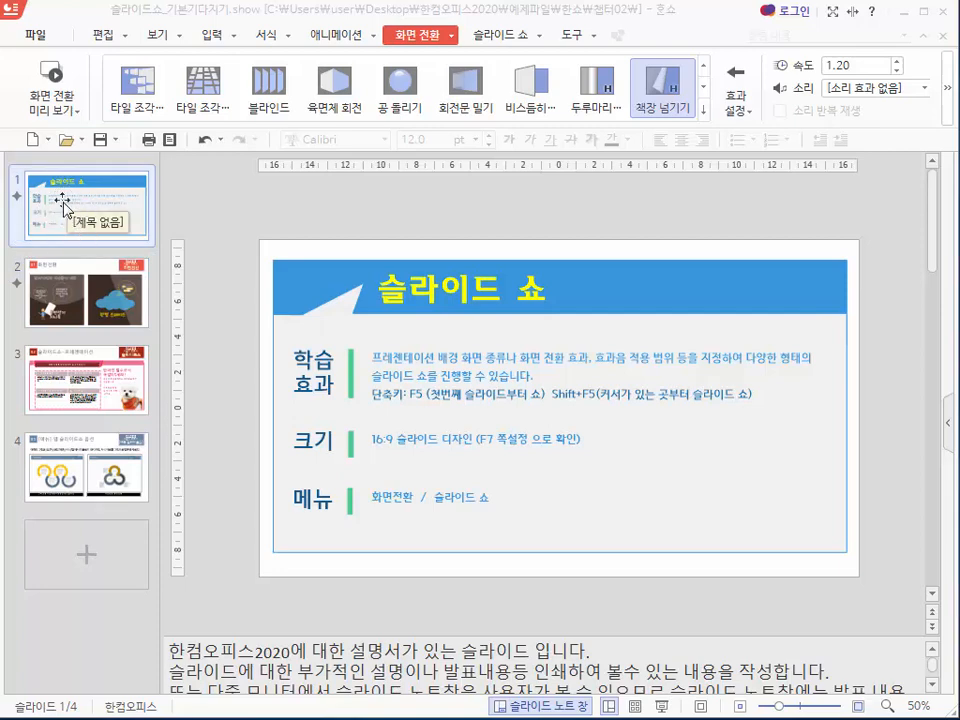
left_click(52, 108)
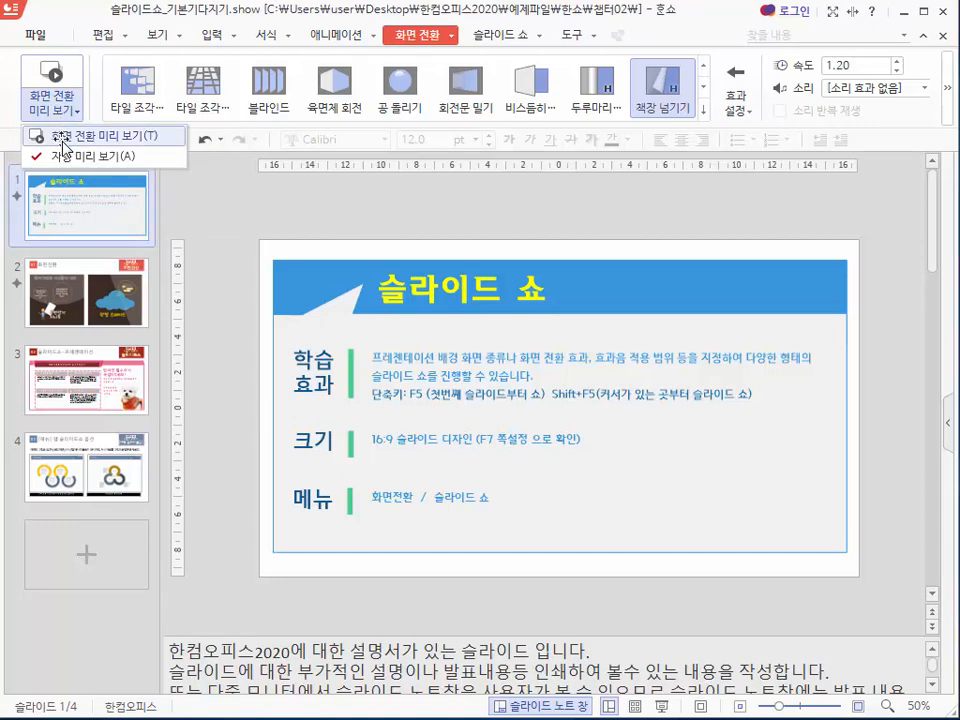
left_click(63, 139)
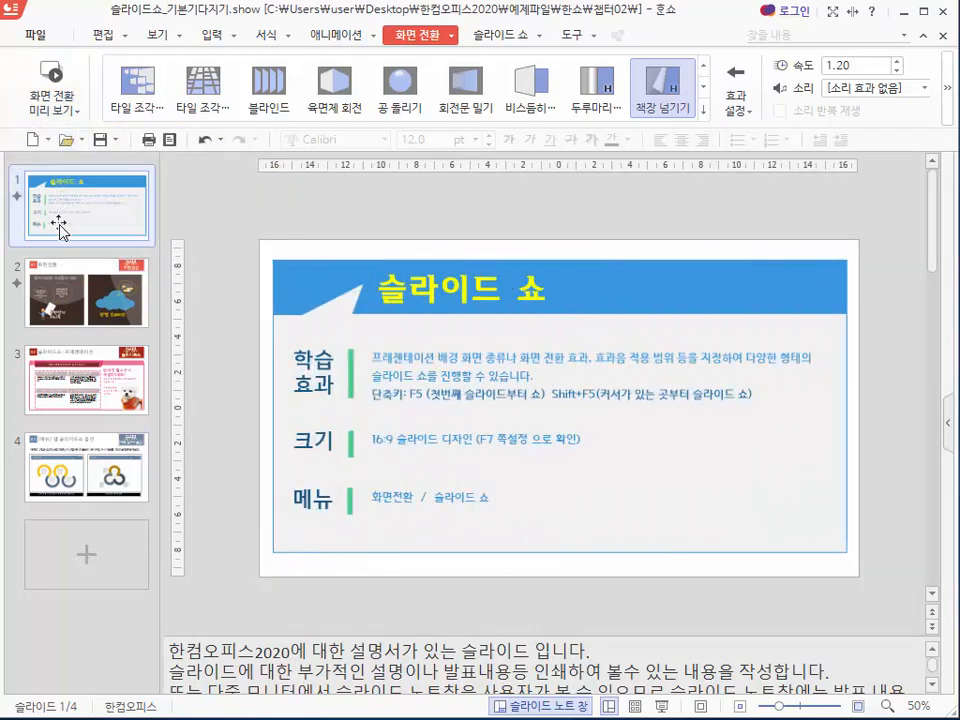
left_click(62, 285)
left_click(48, 77)
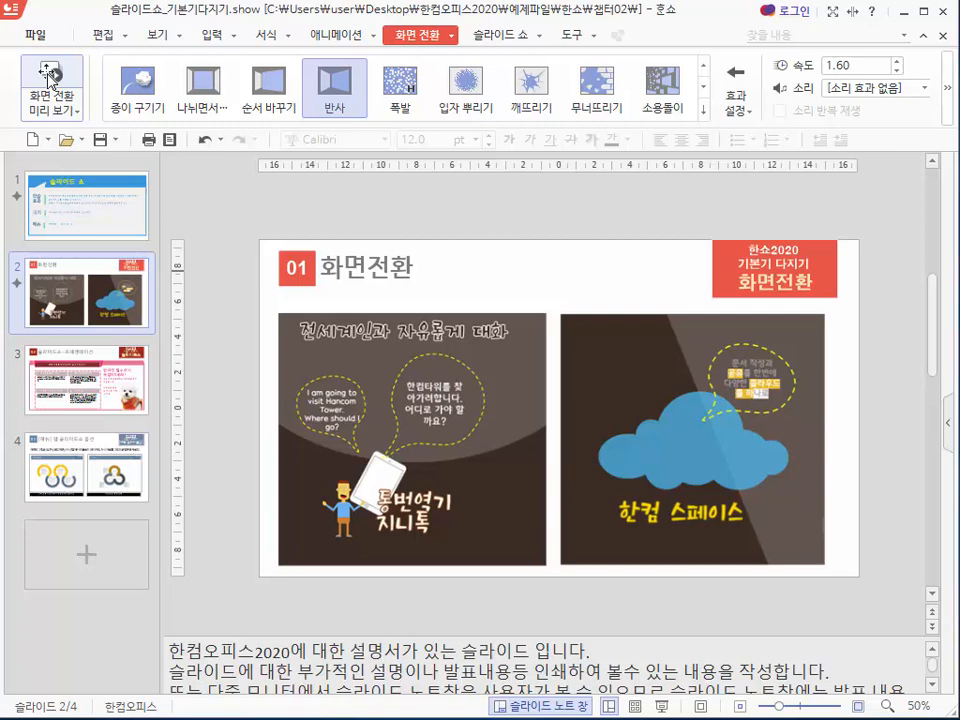
Check the transition preview options, including 자동 미리 보기, and replay slide 2's transition
left_click(58, 114)
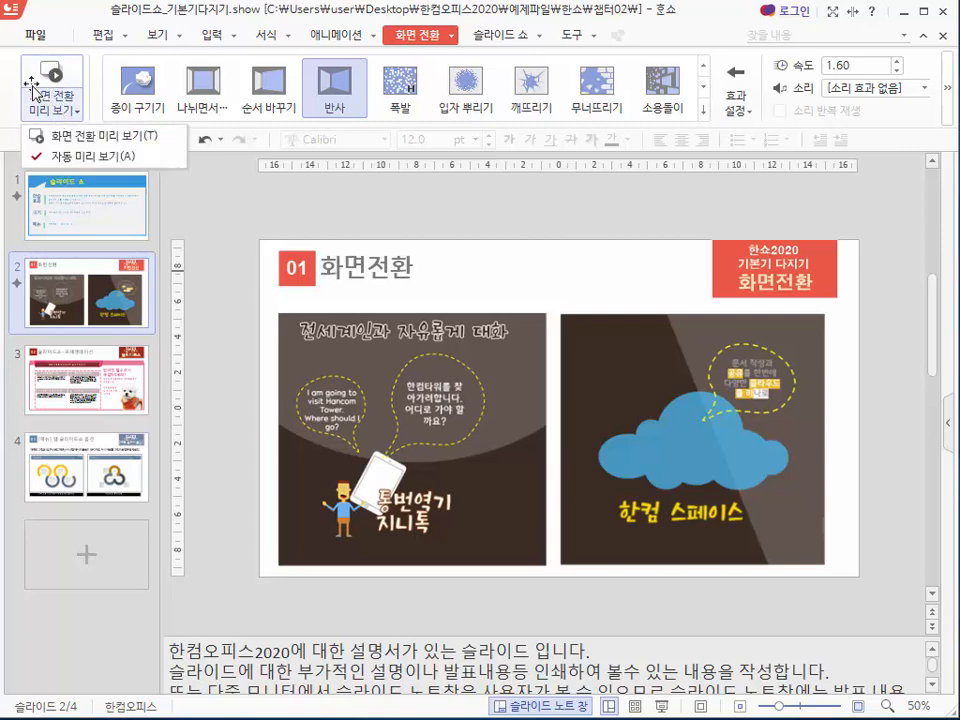
left_click(90, 115)
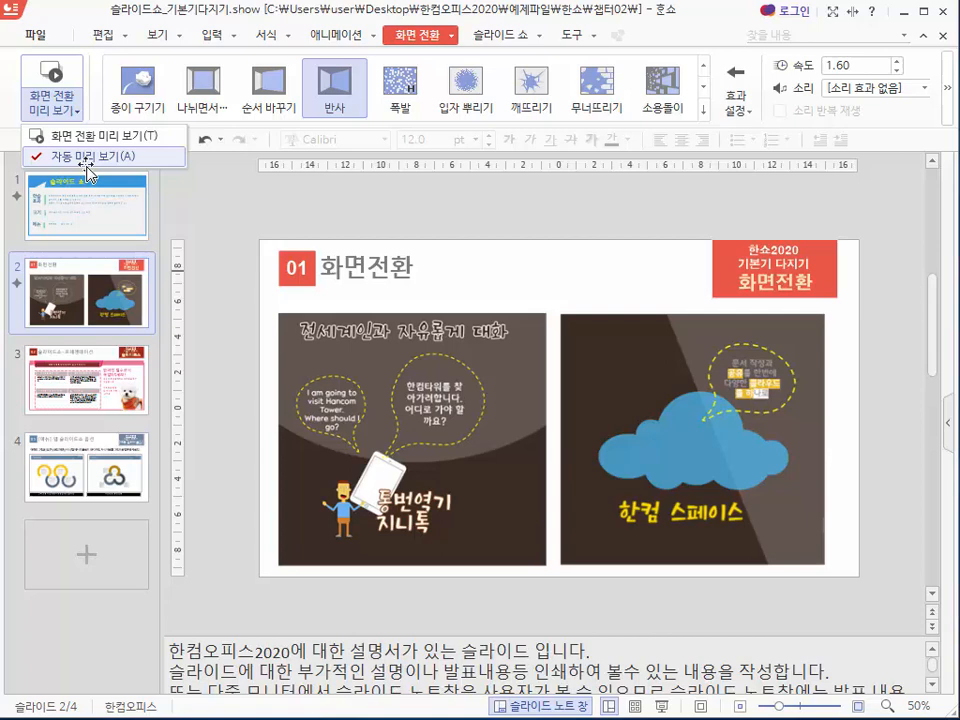
left_click(50, 73)
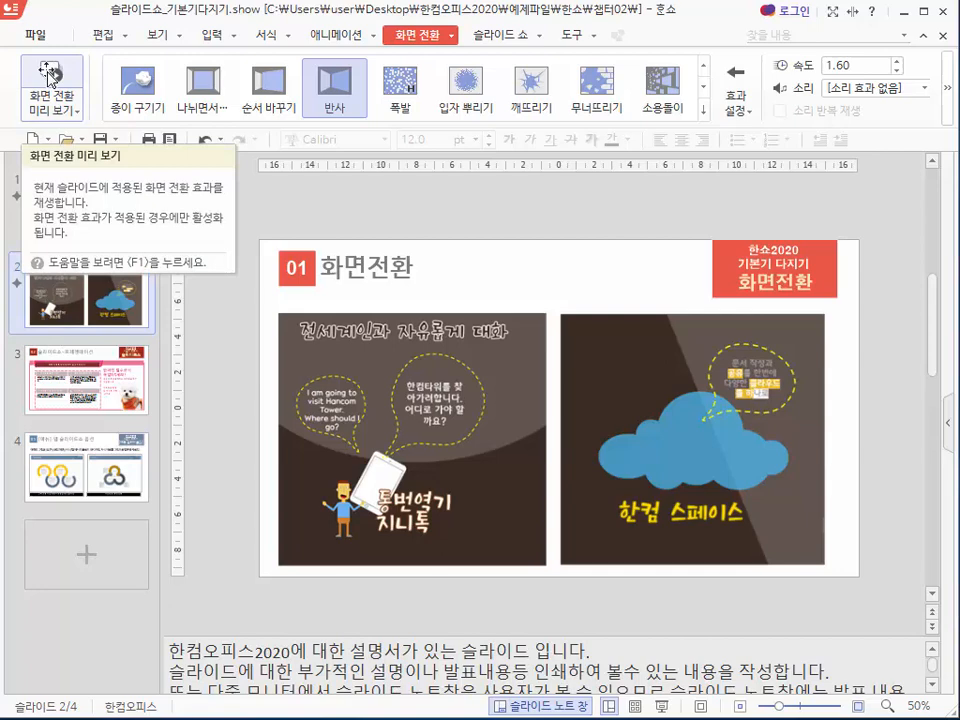
Check the direction options of slide 2's 반사 transition, replay it, and set its direction to 오른쪽으로
left_click(735, 110)
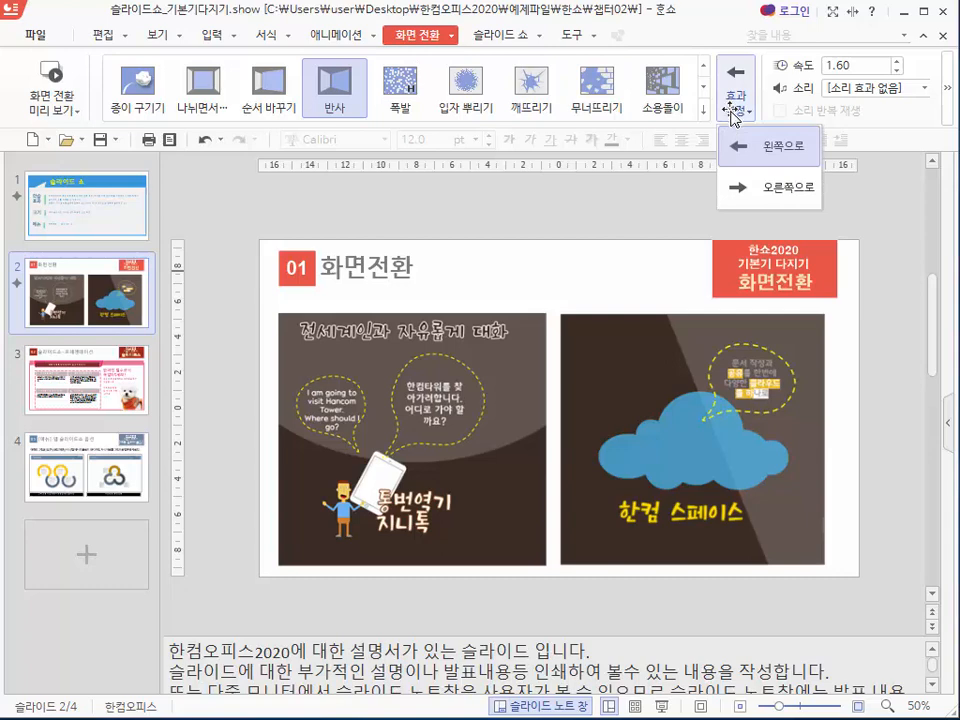
left_click_drag(379, 19, 441, 53)
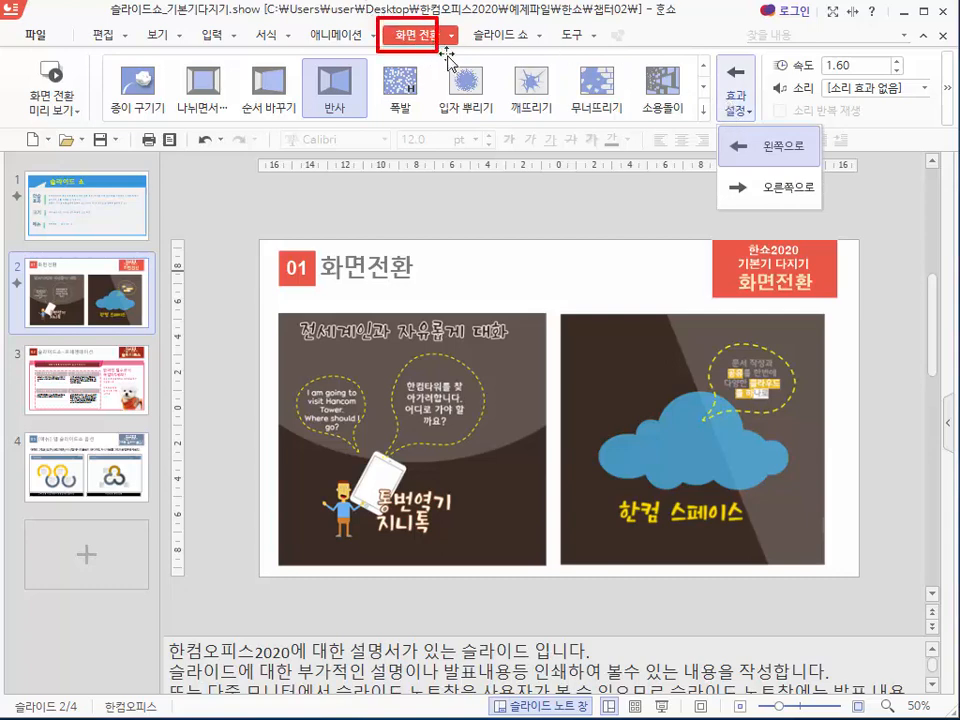
left_click_drag(714, 53, 755, 128)
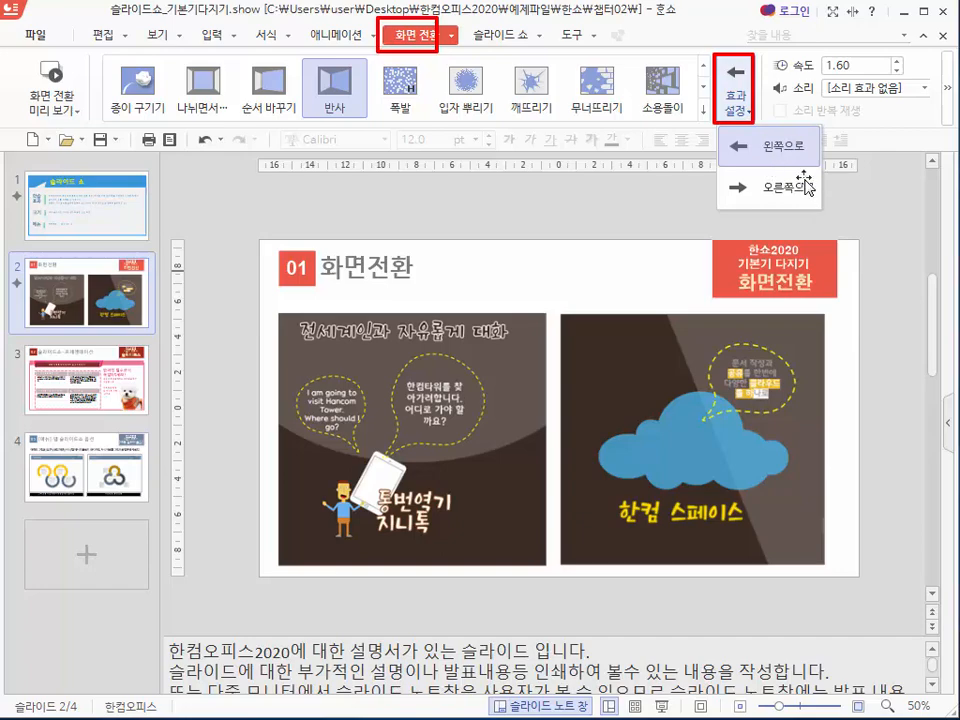
key("Escape")
left_click(54, 79)
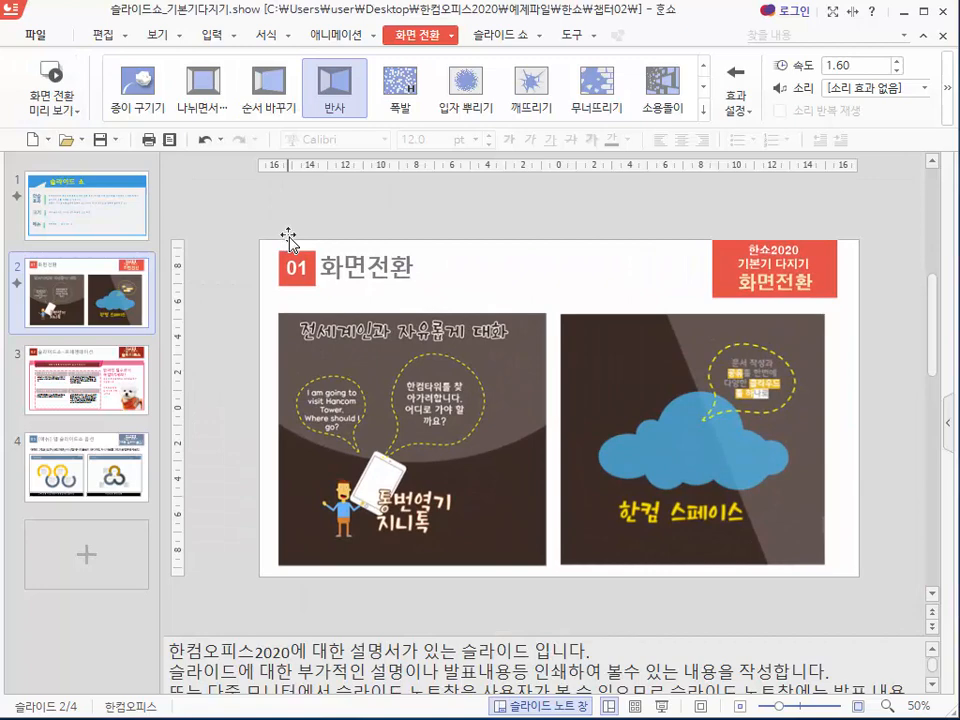
left_click(736, 121)
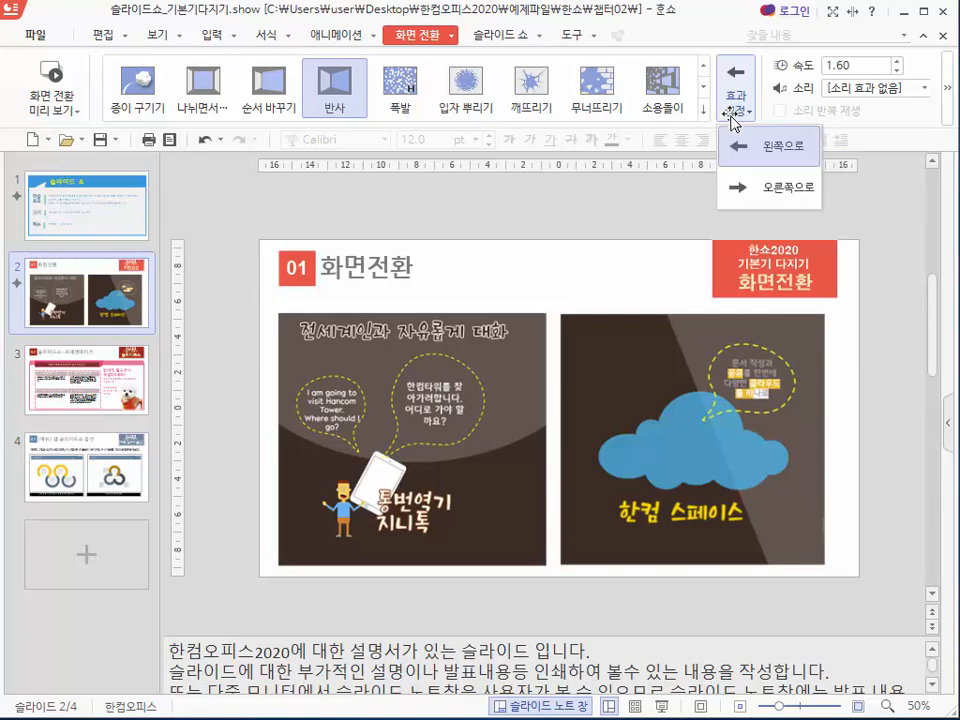
left_click(779, 187)
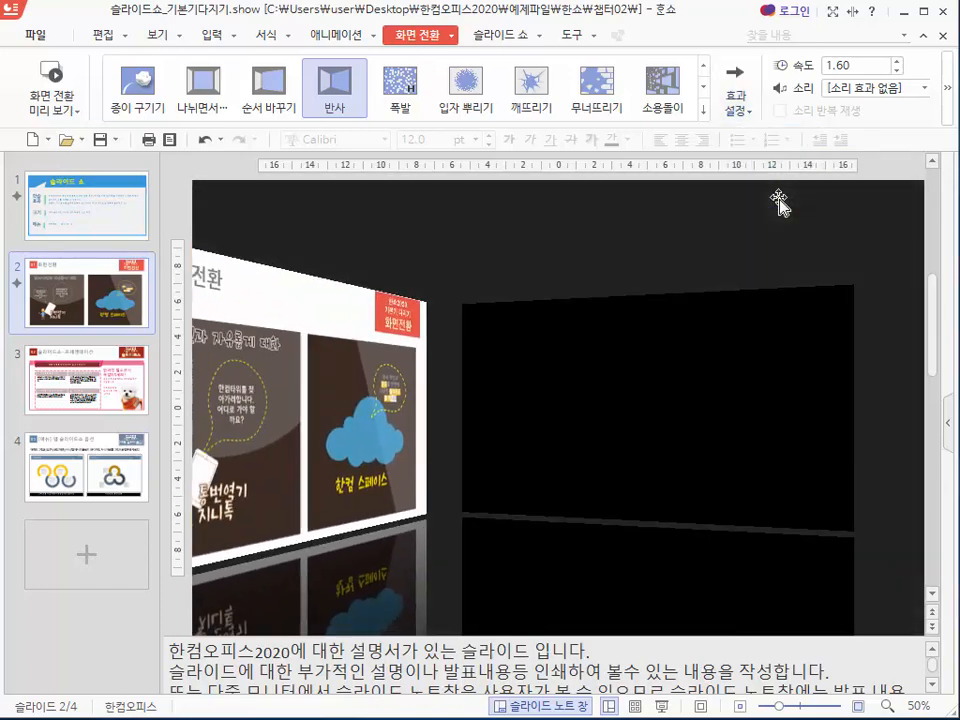
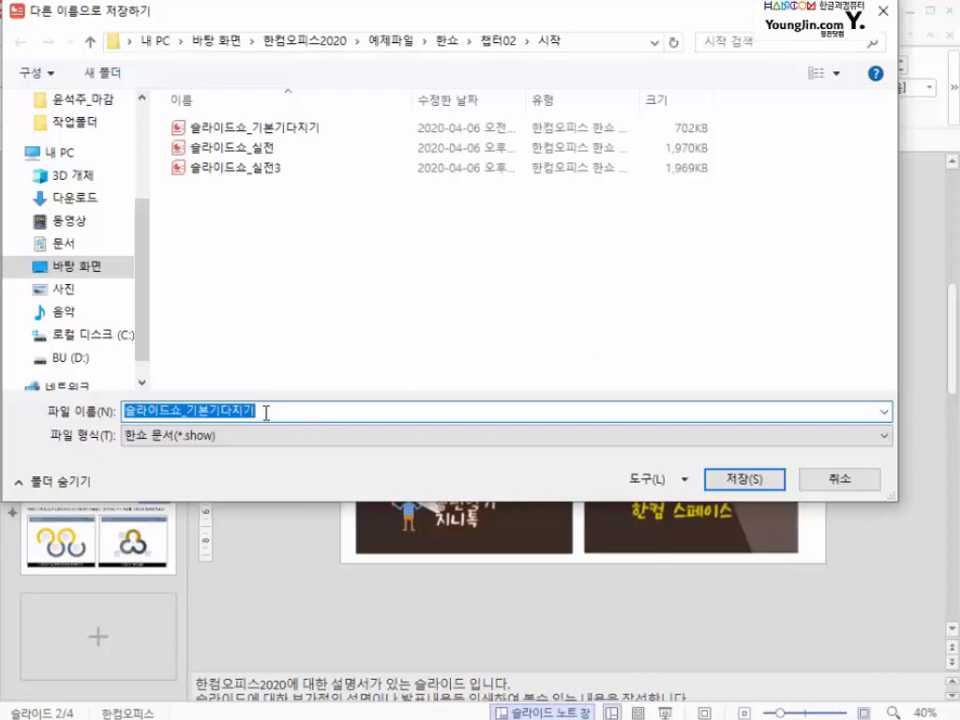
Save the presentation as 슬라이드쇼_기본기다지기_완성1 in the 한쇼 문서(*.show) format in the 시작 folder
left_click(266, 412)
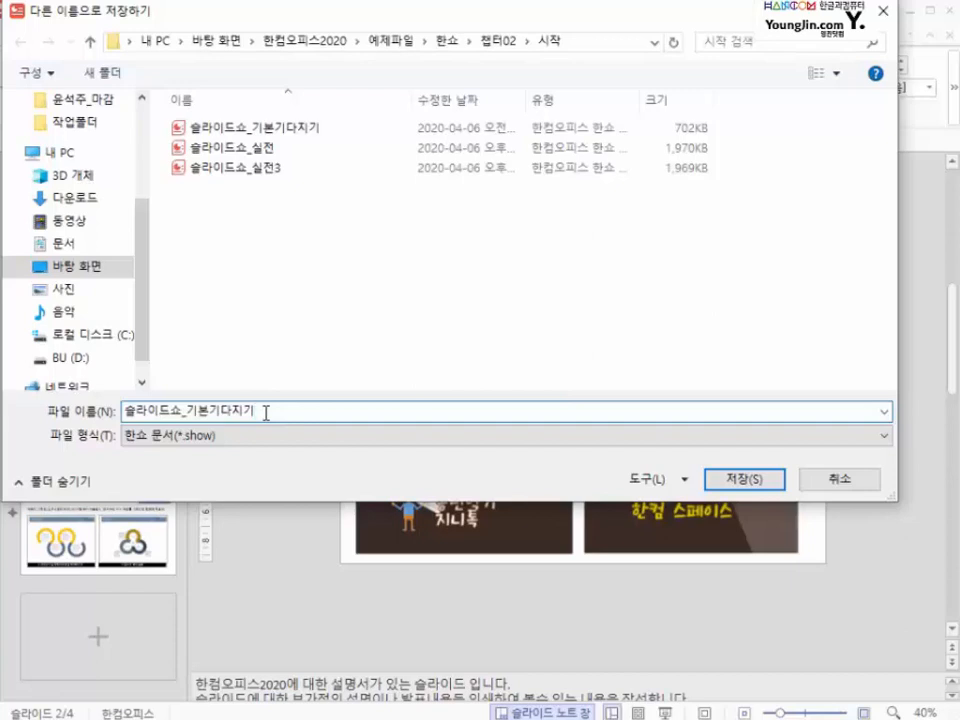
type("_완성1")
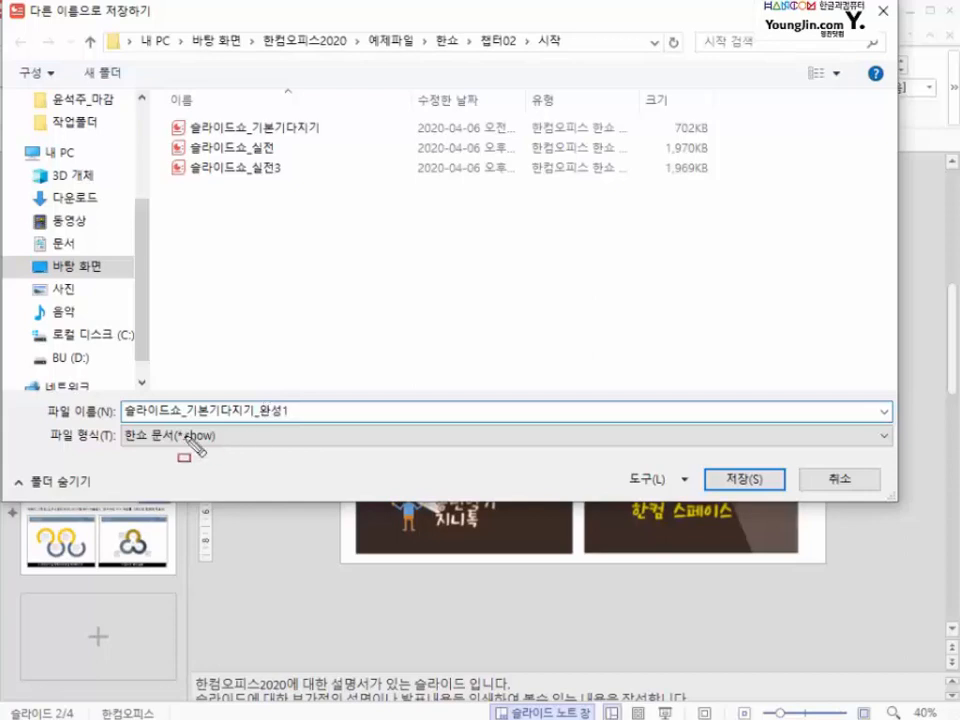
mouse_move(115, 418)
left_mouse_down()
mouse_move(205, 450)
mouse_move(333, 453)
left_mouse_up()
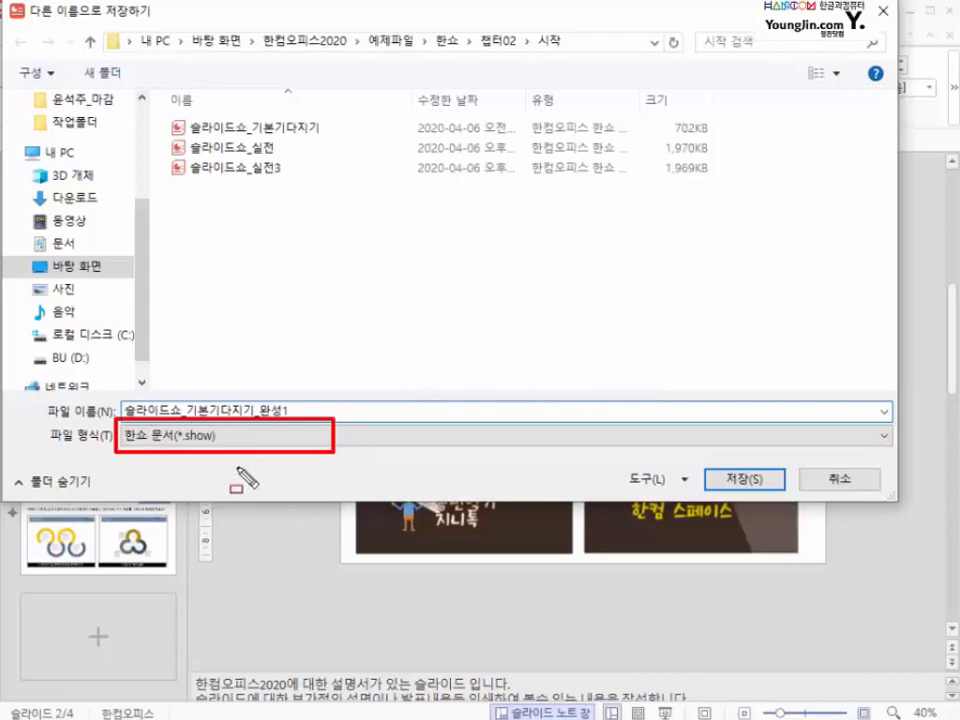
left_click(759, 481)
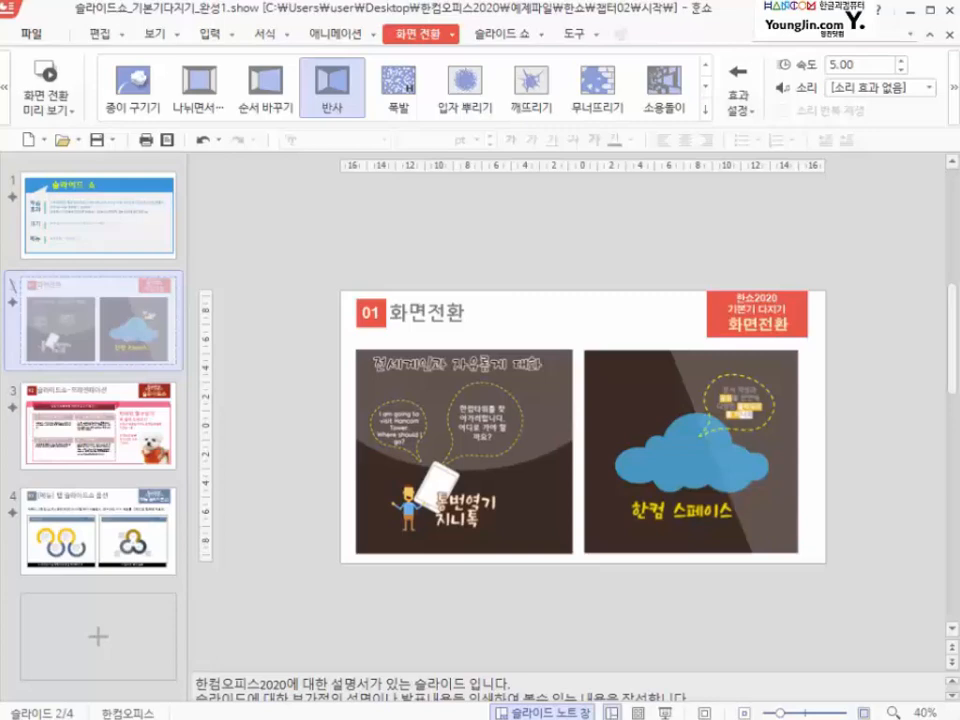
key("F5")
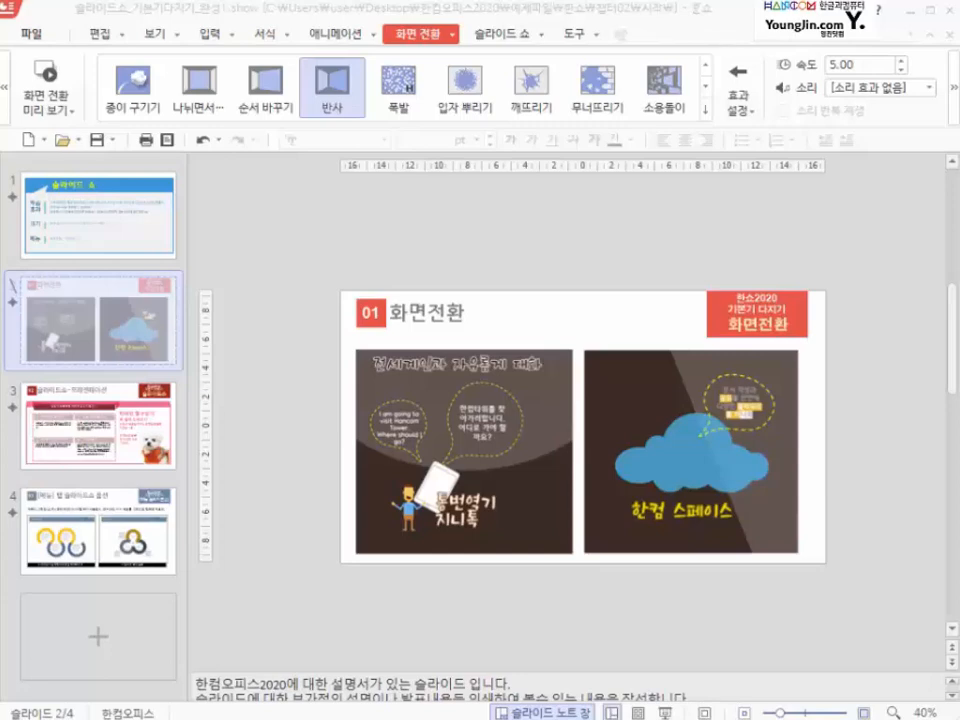
Save the presentation as a web page (*.htm;*.html) named 슬라이드쇼_기본기다지기_완성1 in the 문서 folder
left_click(36, 35)
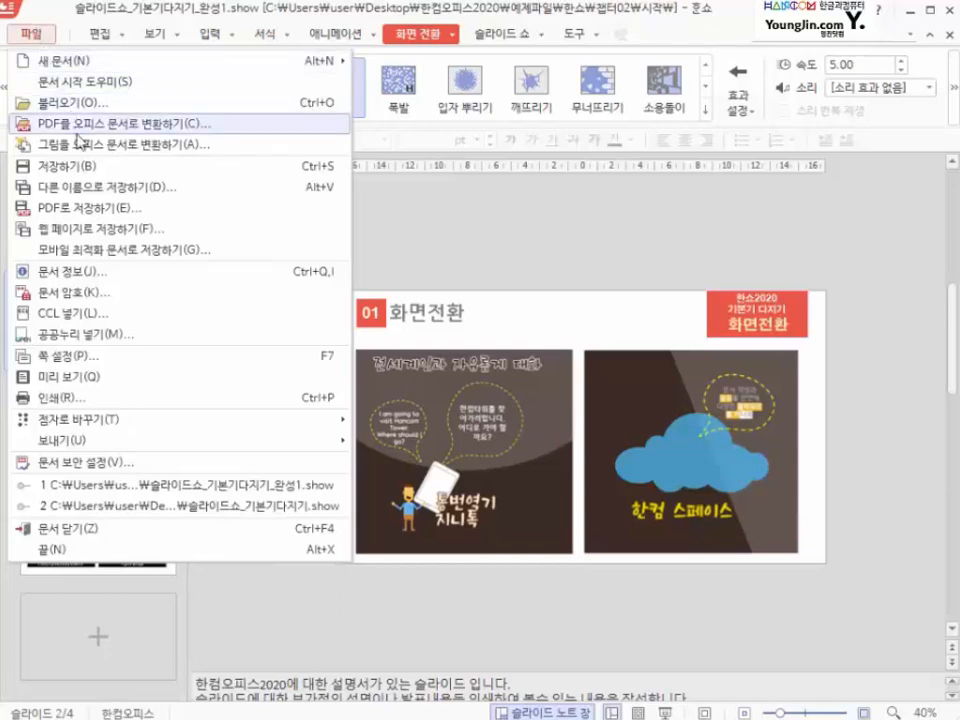
left_click(90, 236)
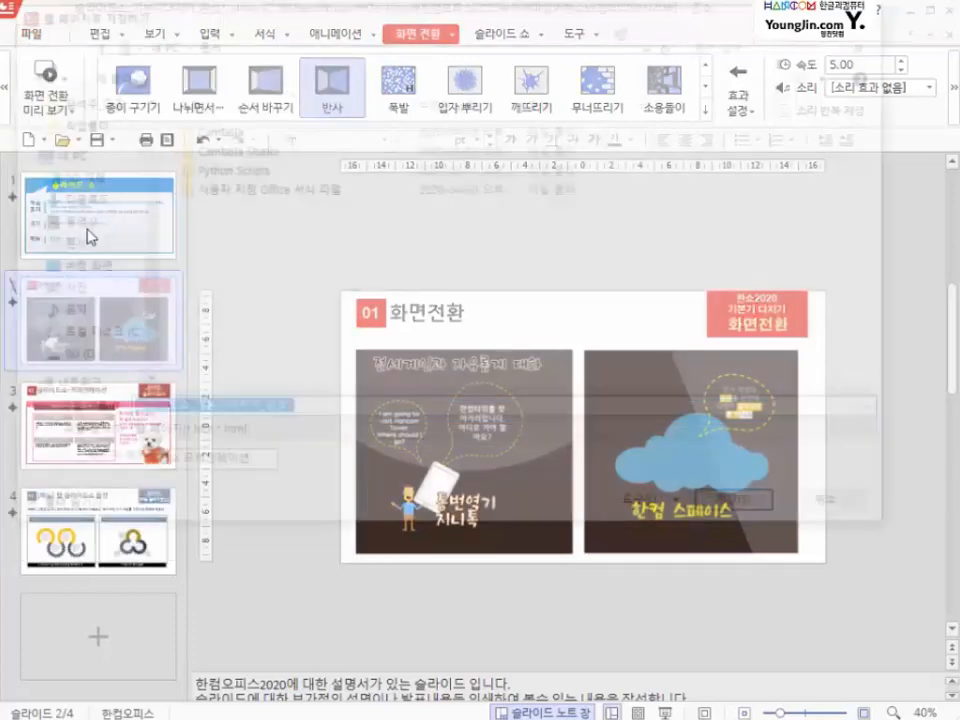
left_click_drag(211, 14, 232, 60)
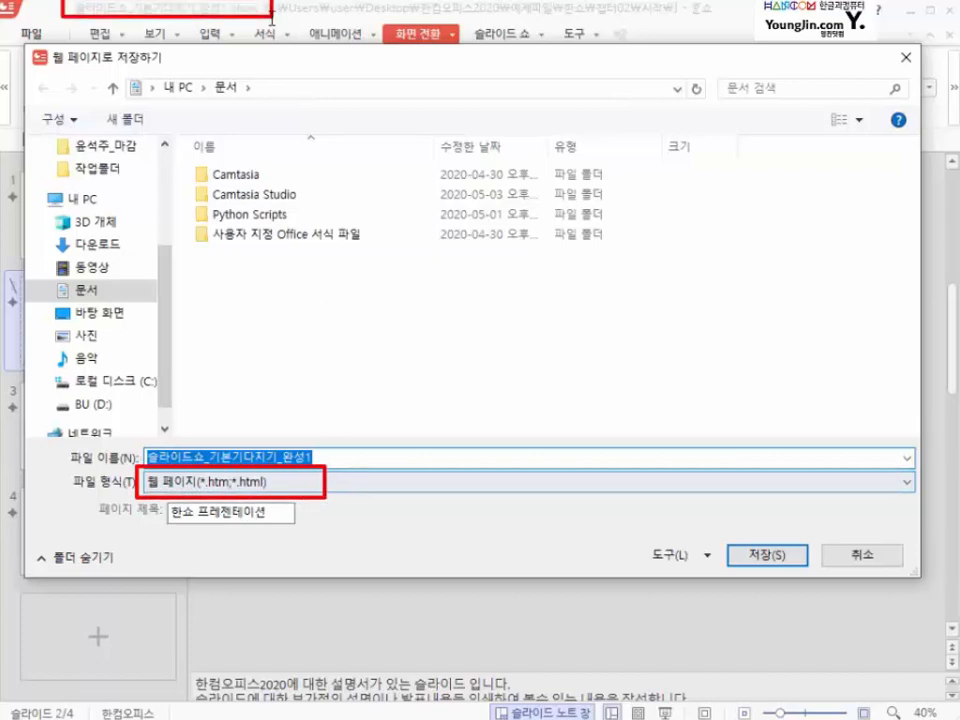
key("Escape")
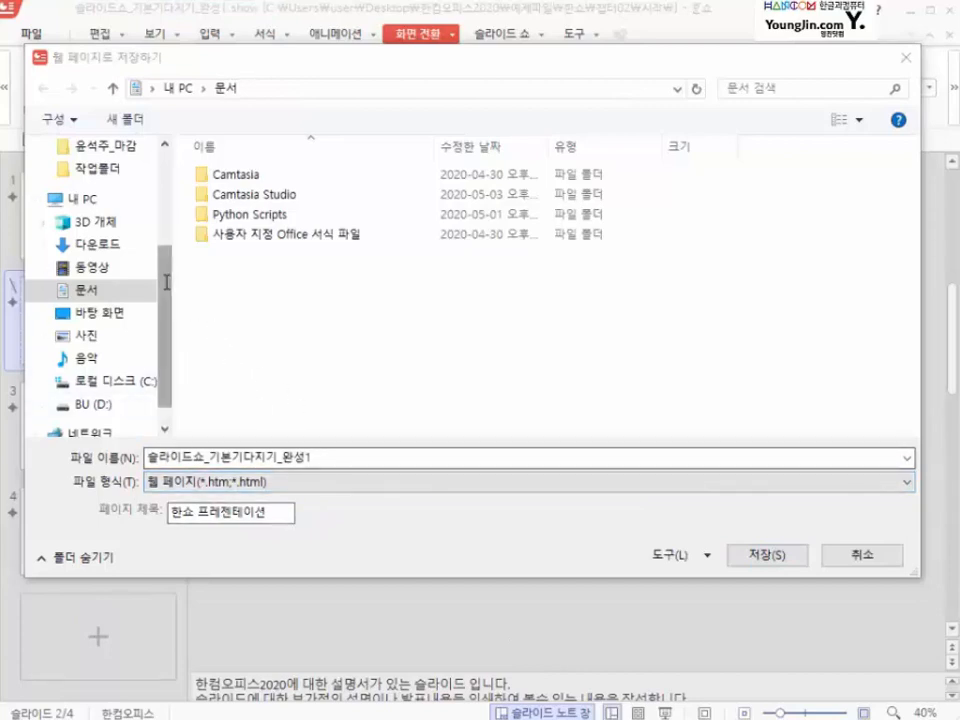
left_click_drag(167, 281, 166, 330)
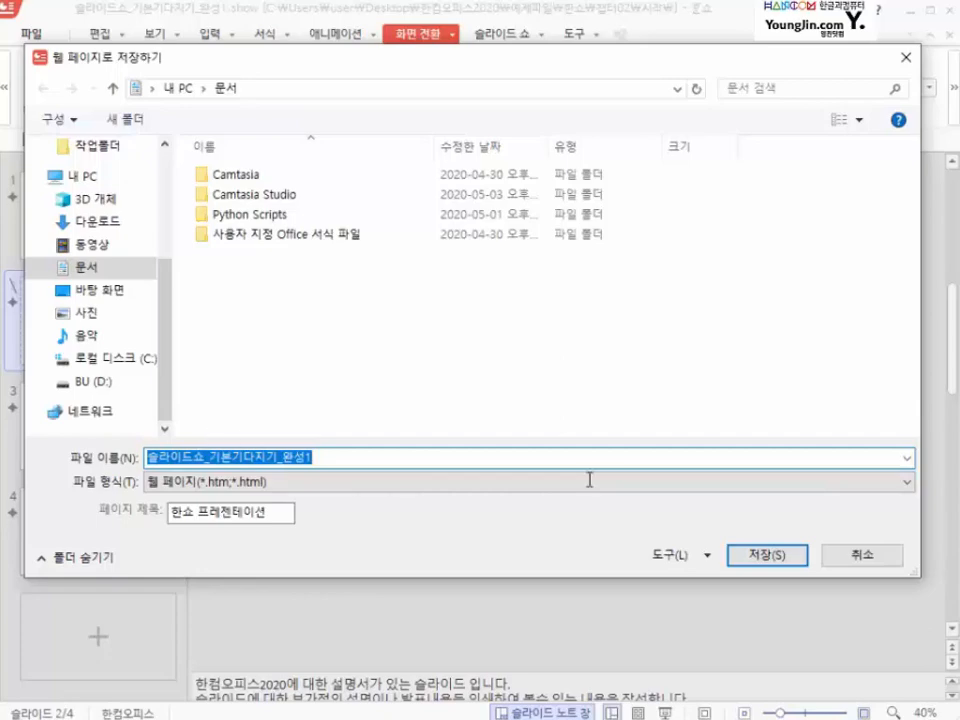
left_click(776, 552)
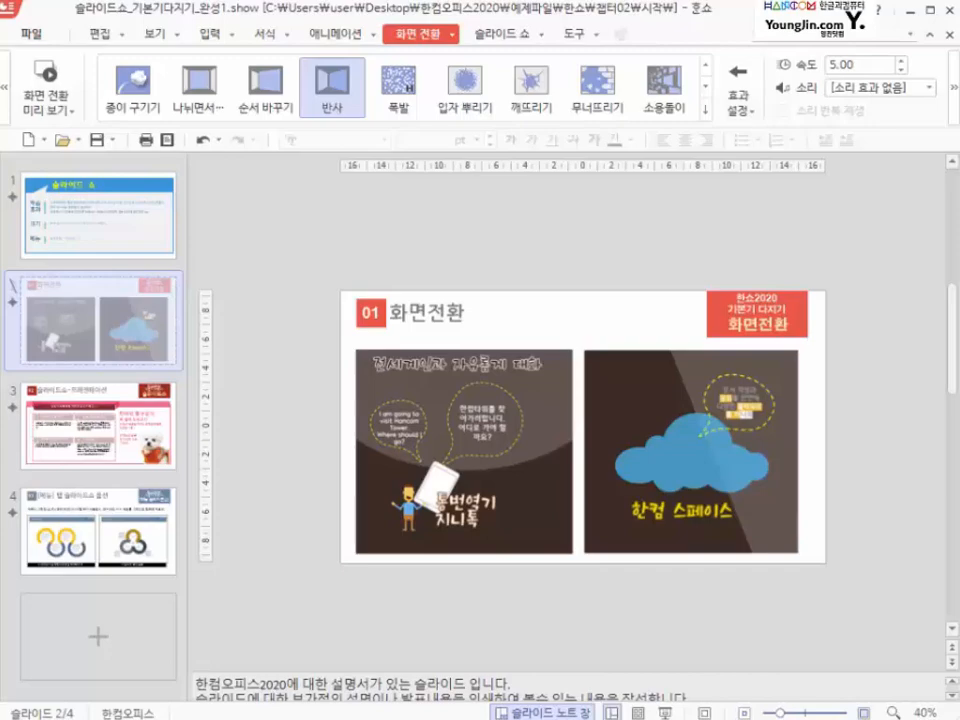
Switch to File Explorer, find the exported files in the 문서 folder, and open the HTML file 슬라이드쇼_기본기다지기_완성1
key("super+e")
left_click_drag(0, 0, 348, 56)
left_click(155, 198)
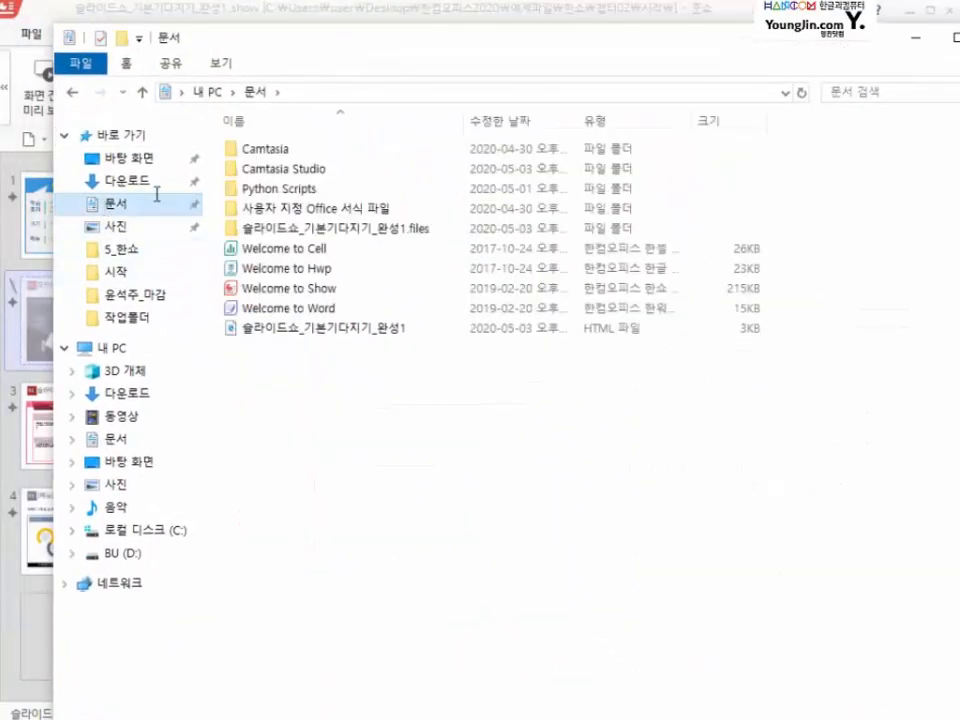
left_click_drag(209, 193, 68, 228)
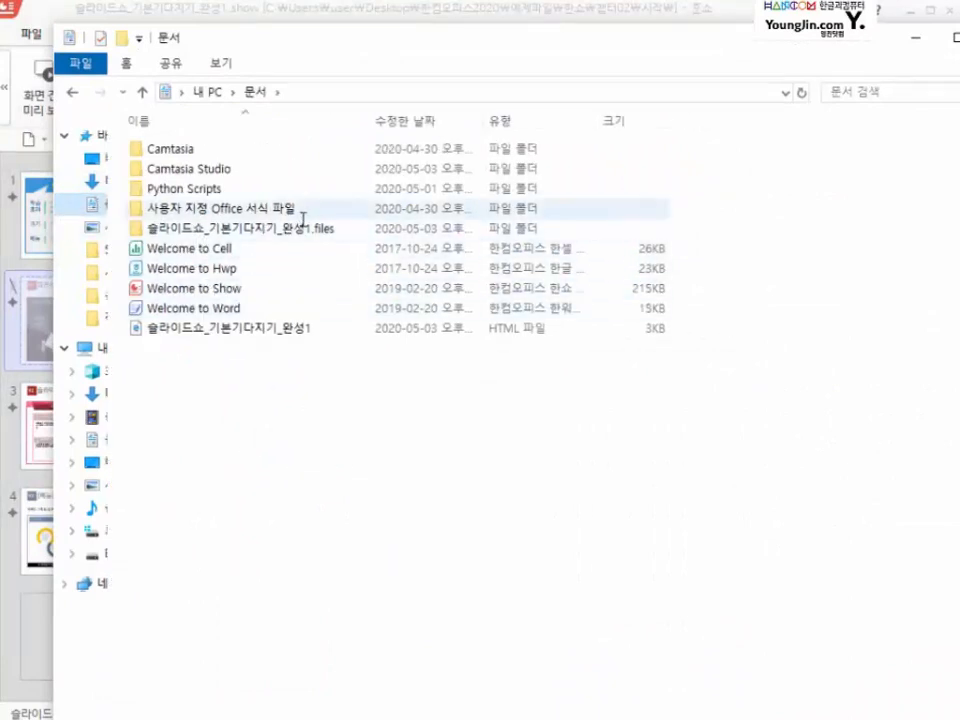
left_click(203, 232)
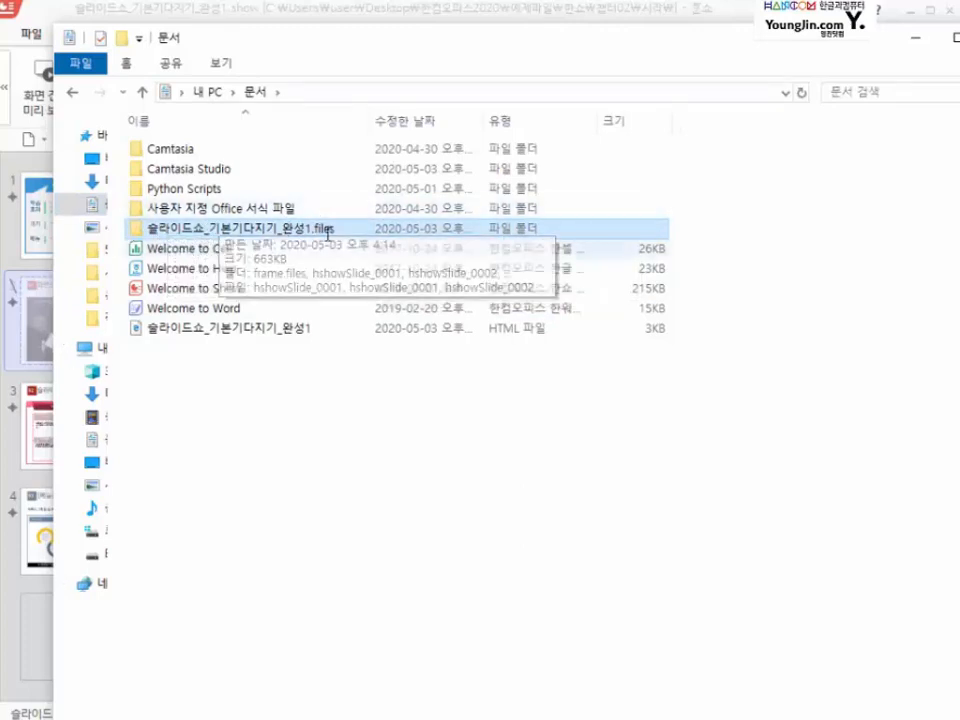
left_click(278, 332)
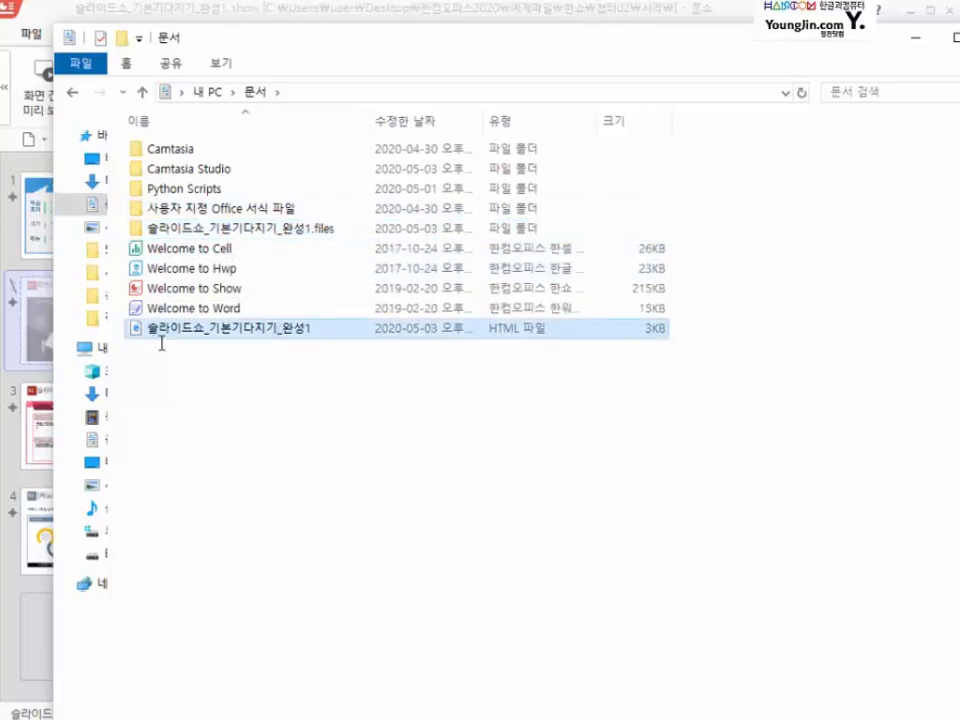
double_click(236, 326)
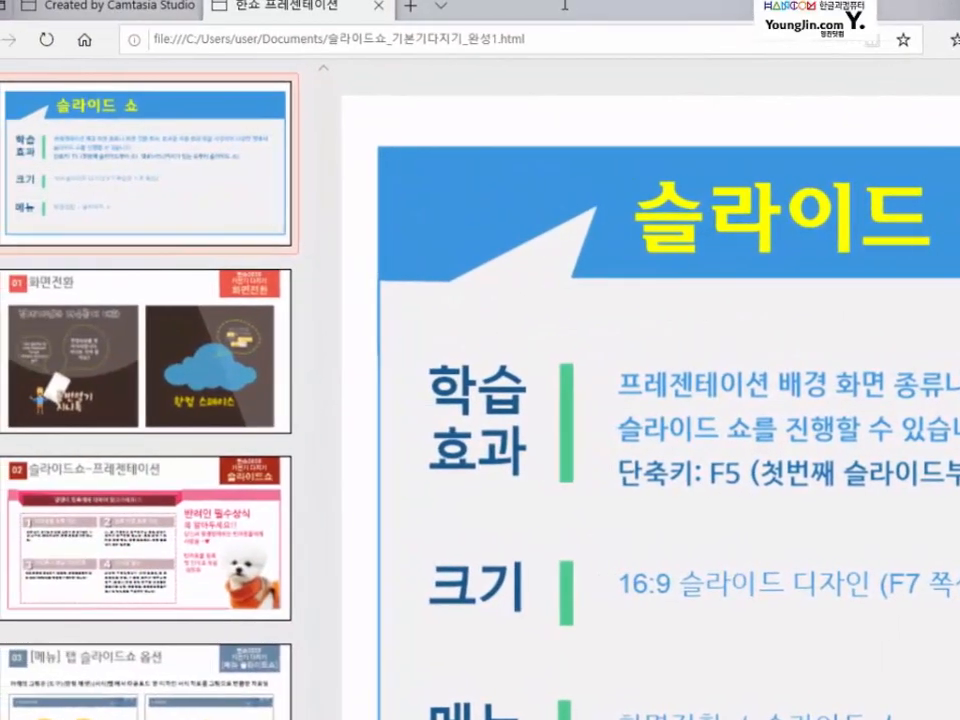
Reposition the browser window and view each of the four slides in the exported web page through their thumbnails
left_click_drag(565, 5, 611, 13)
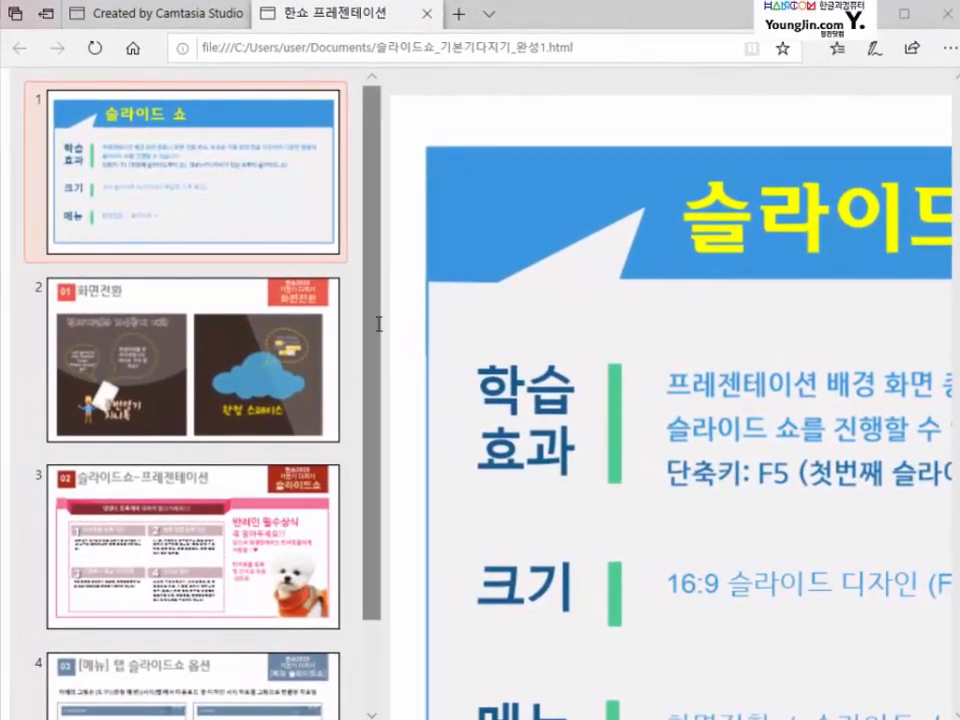
left_click(239, 322)
left_click(236, 465)
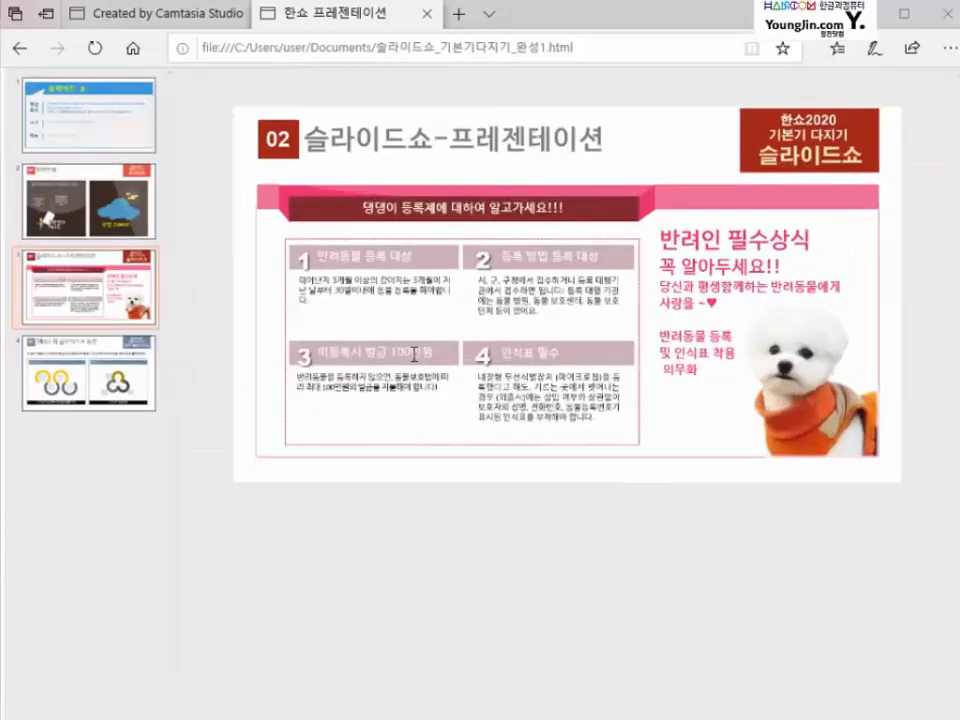
left_click(75, 180)
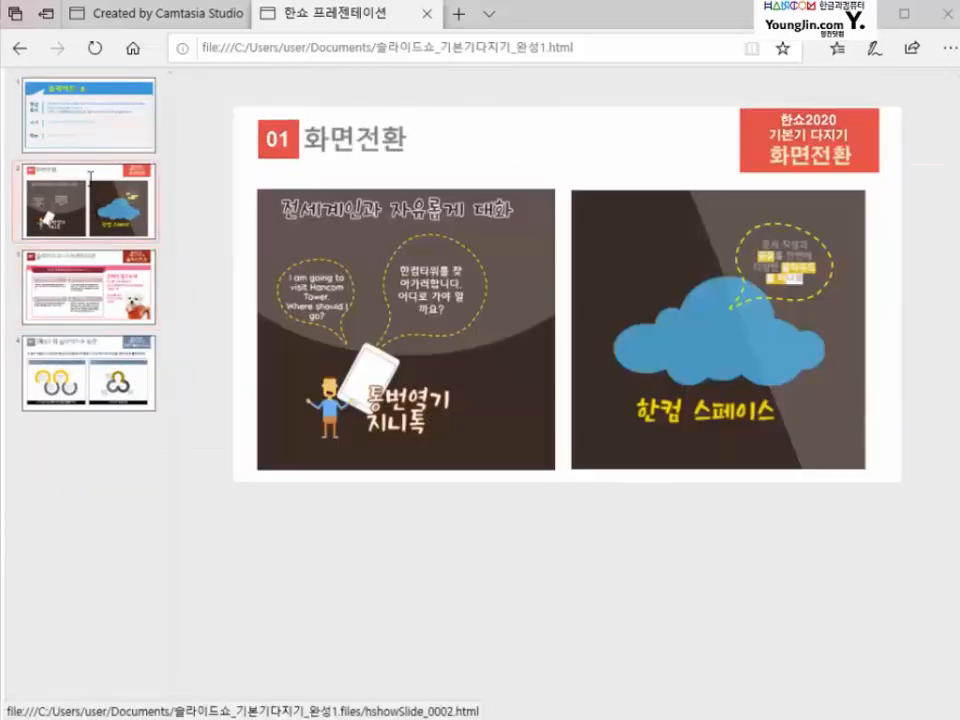
left_click(60, 92)
left_click(96, 175)
left_click(104, 285)
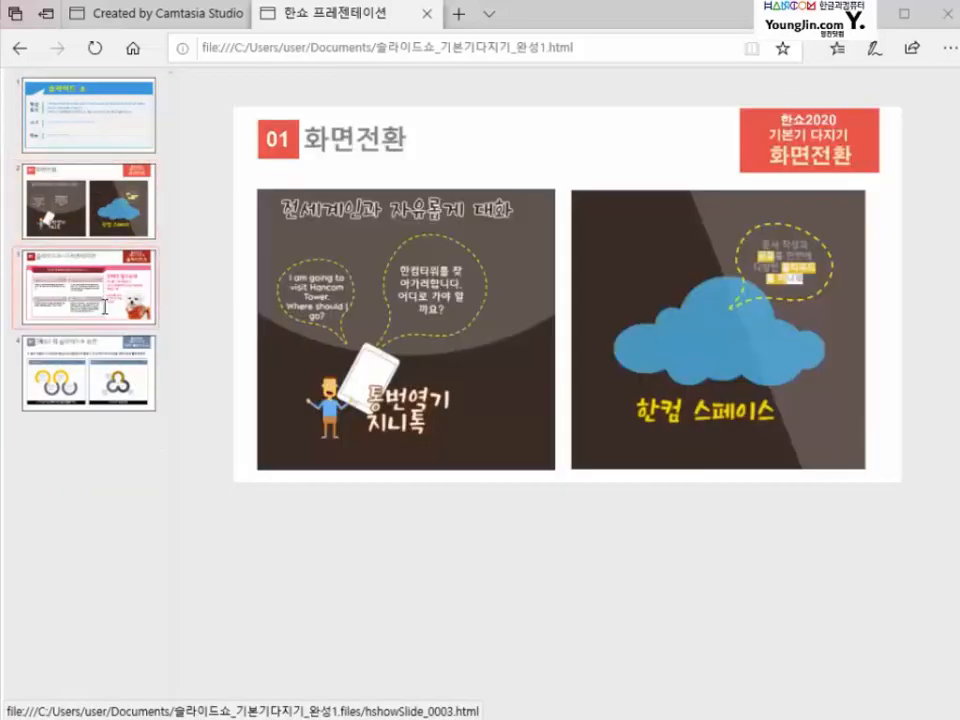
left_click(105, 372)
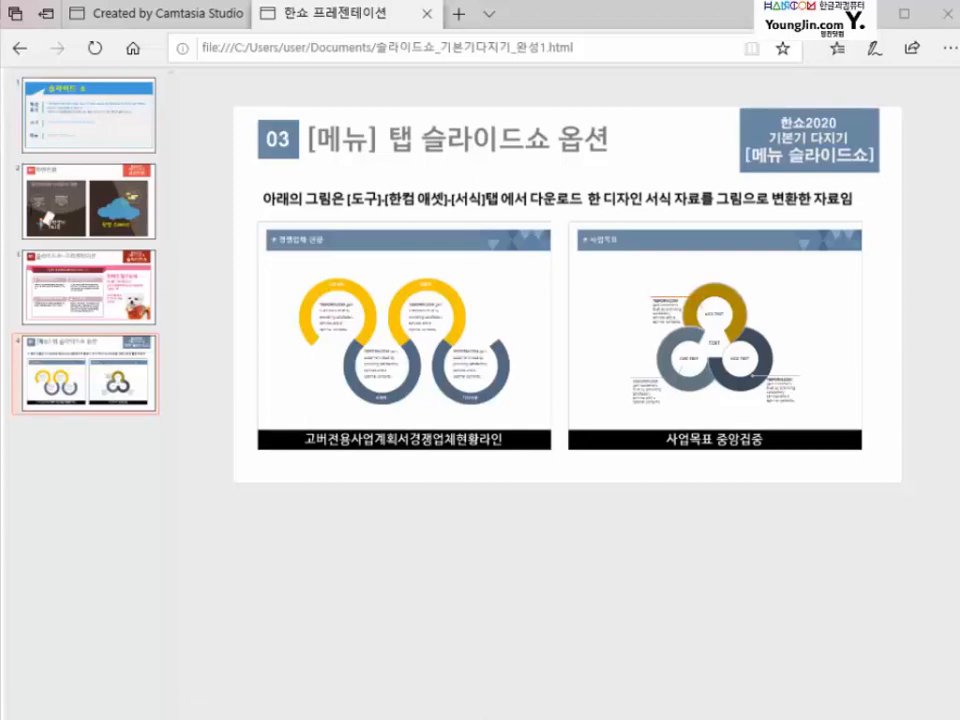
Go through the web page's slides again in varying order, finish on slide 4, and close the browser with all its tabs
left_click(79, 95)
left_click(93, 242)
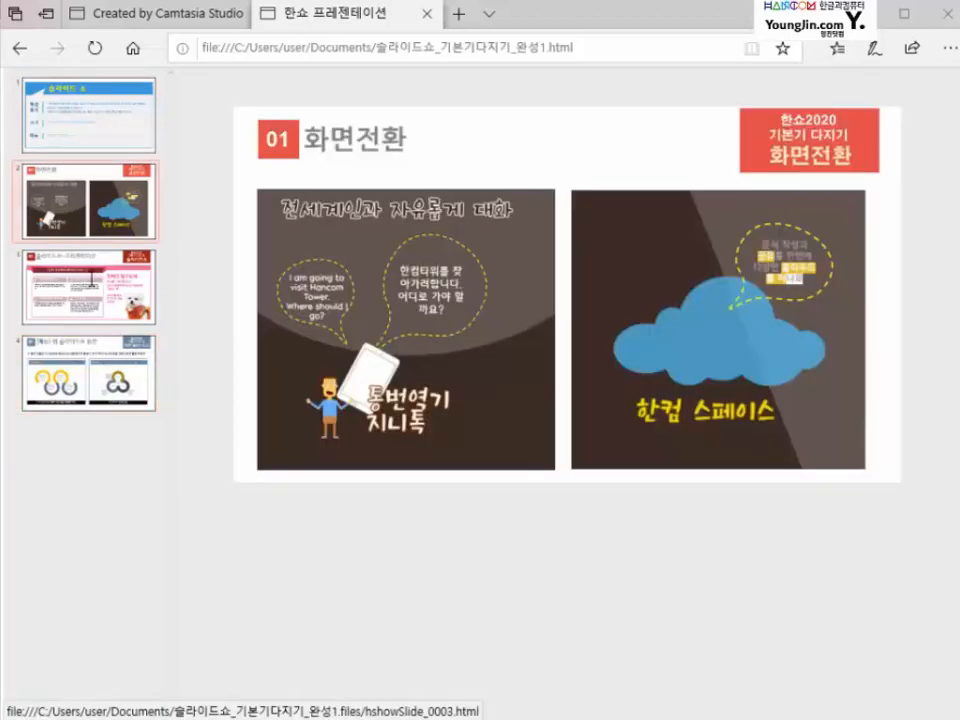
left_click(90, 258)
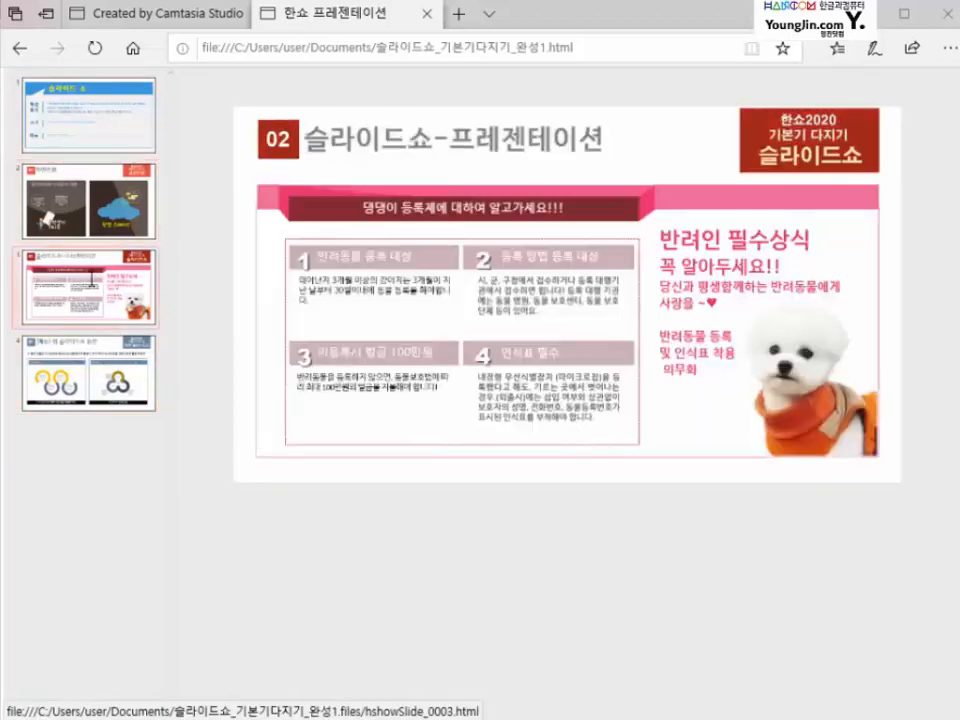
left_click(62, 115)
left_click(64, 220)
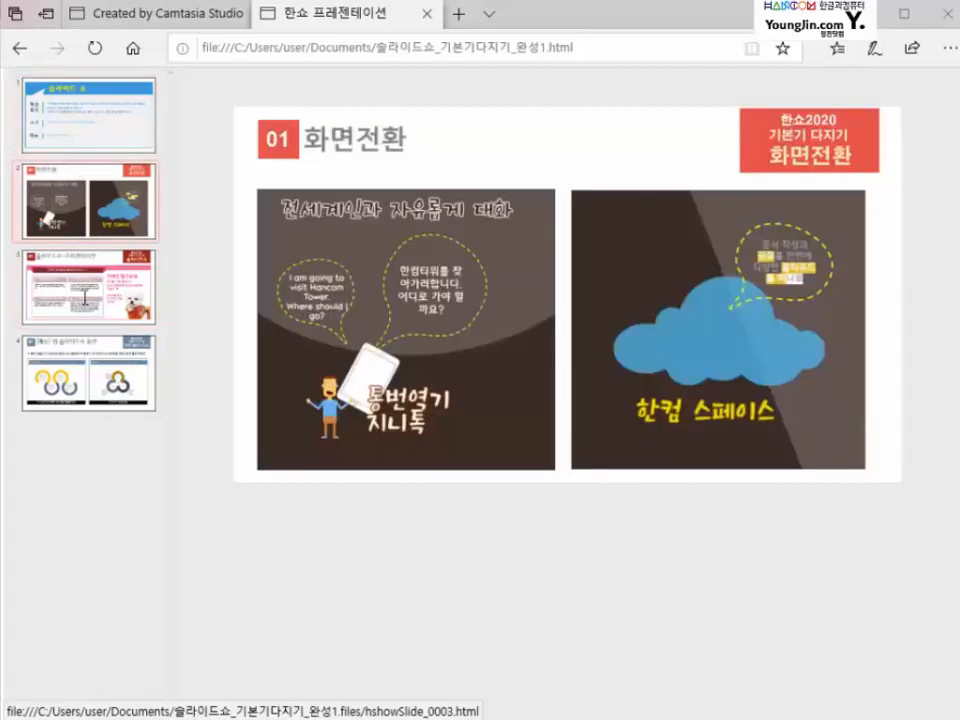
left_click(64, 244)
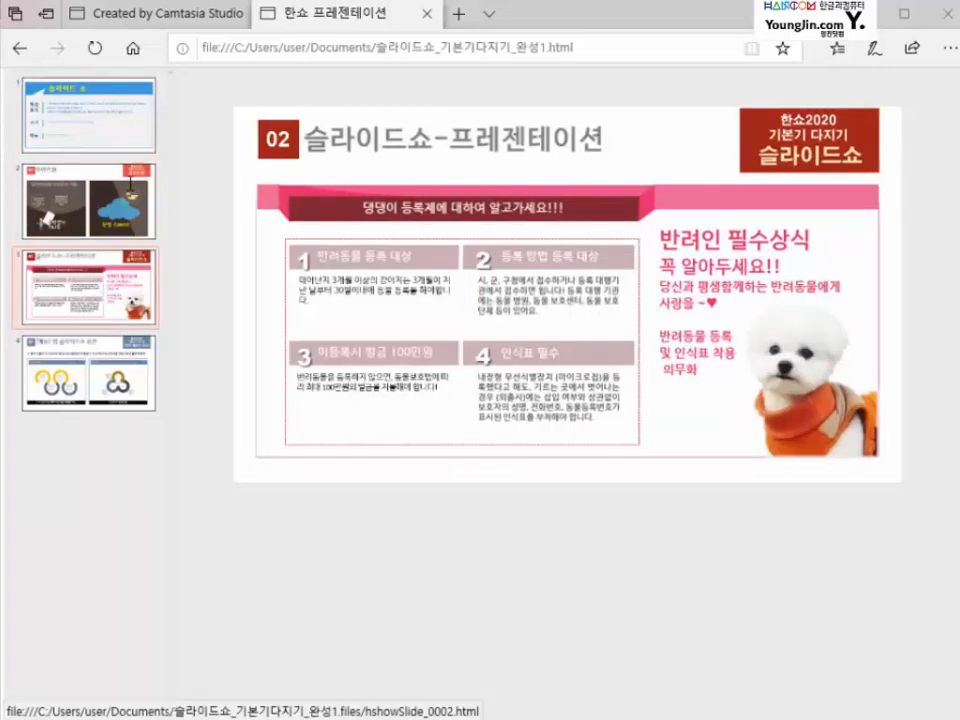
left_click(110, 195)
left_click(115, 133)
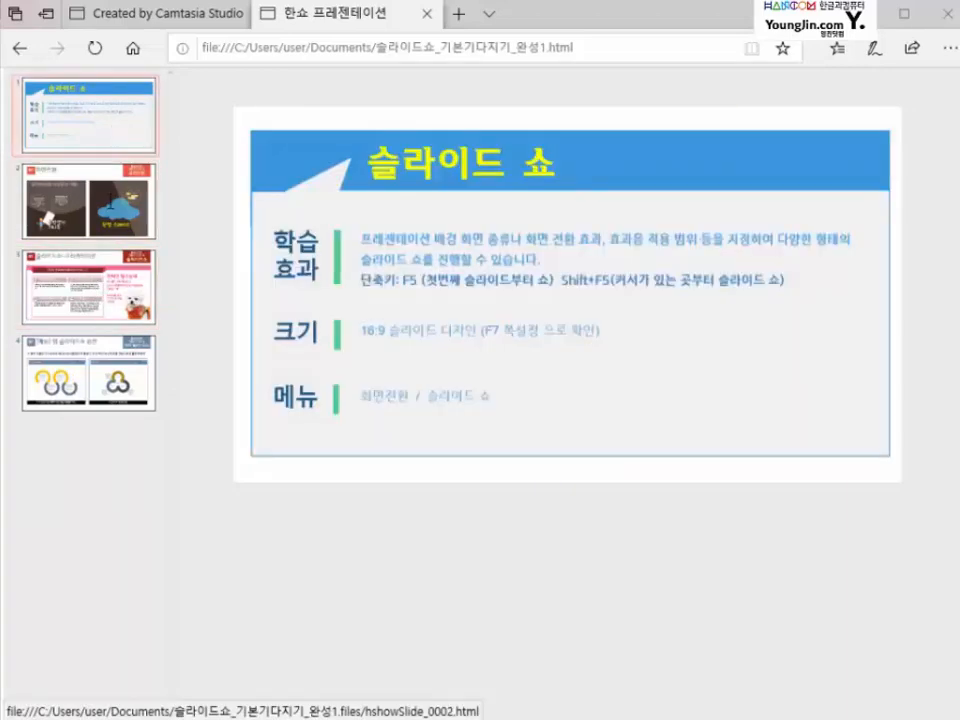
left_click(105, 205)
left_click(101, 369)
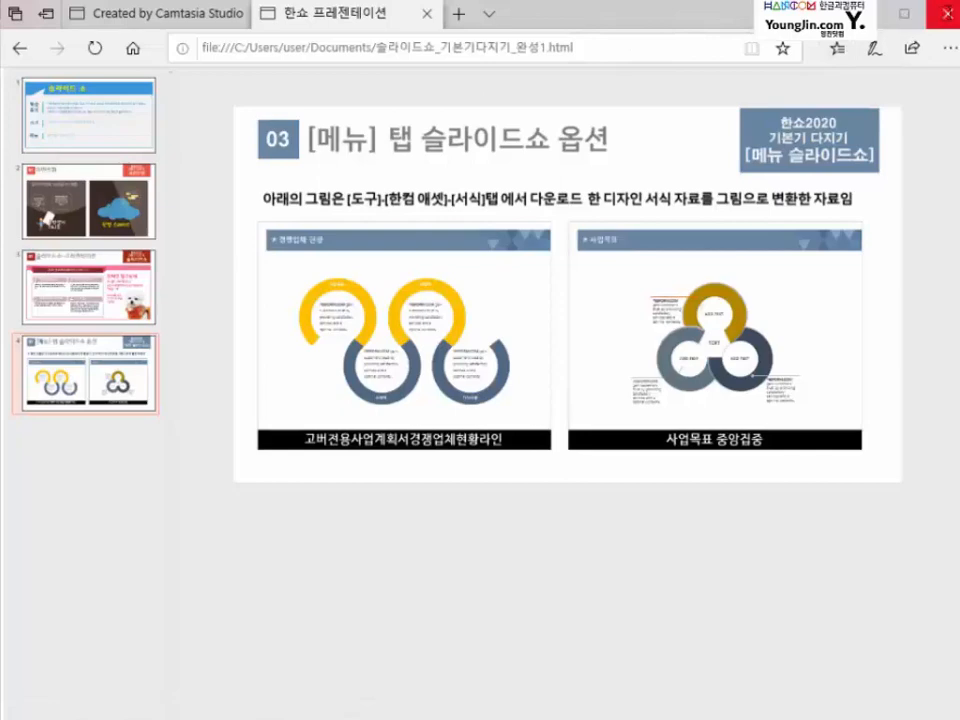
left_click(945, 14)
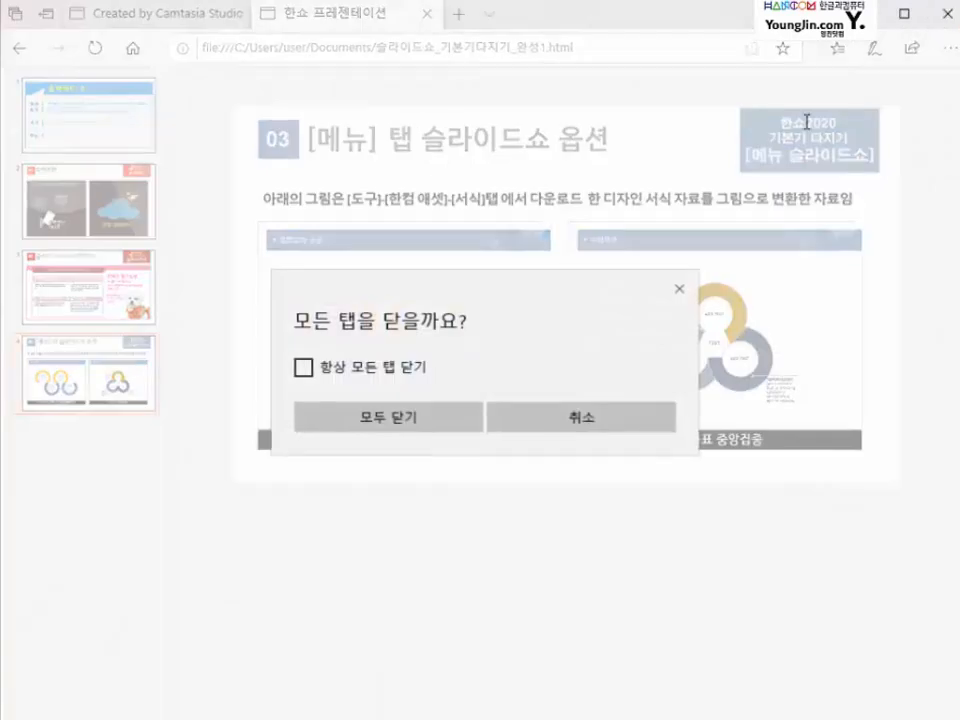
left_click(429, 418)
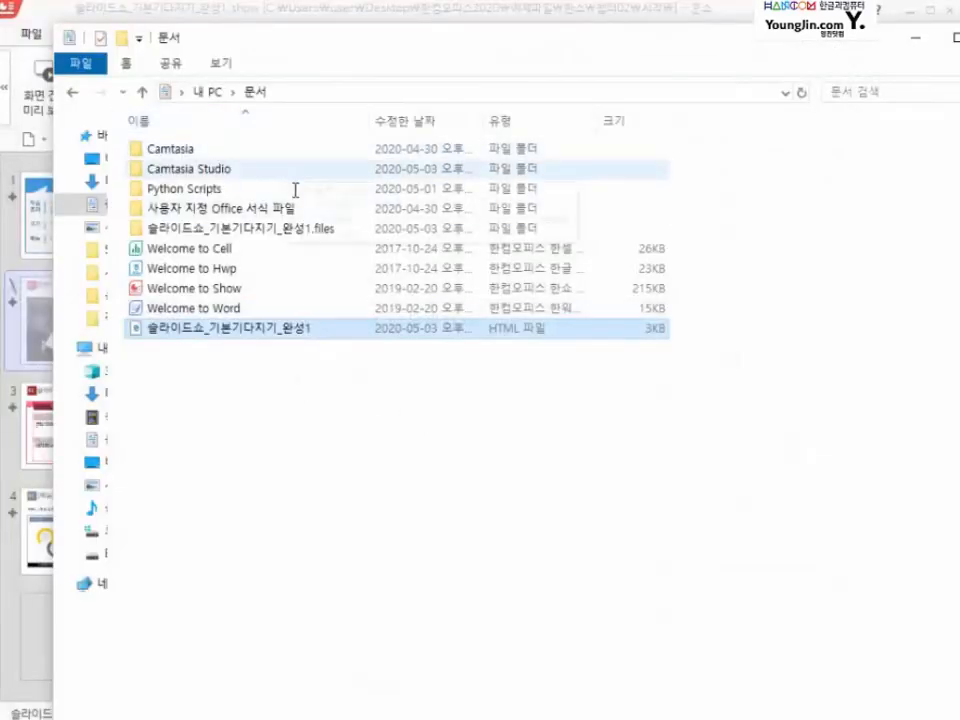
Open the 슬라이드쇼_기본기다지기_완성1.files folder and check the images inside its hshowSlide_0001 and hshowSlide_0002 subfolders
double_click(240, 224)
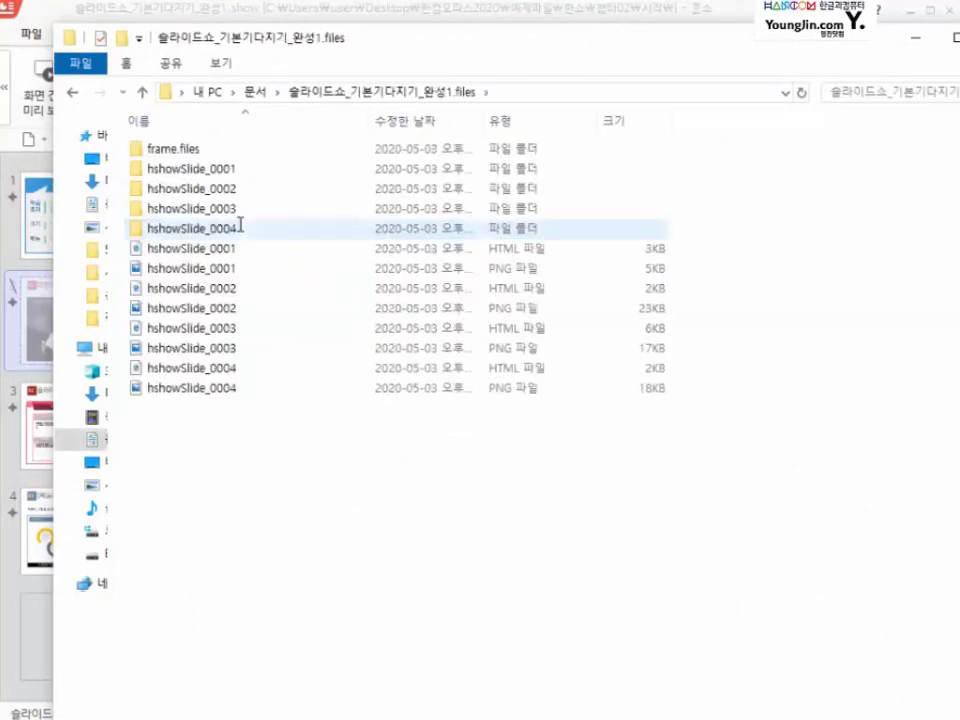
double_click(163, 168)
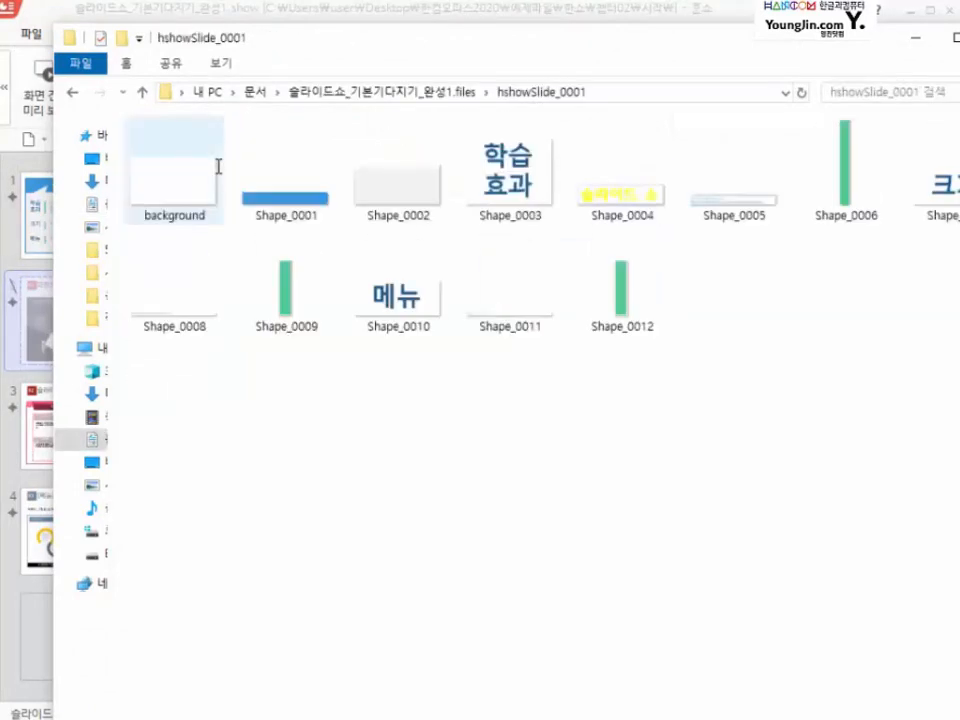
left_click(72, 93)
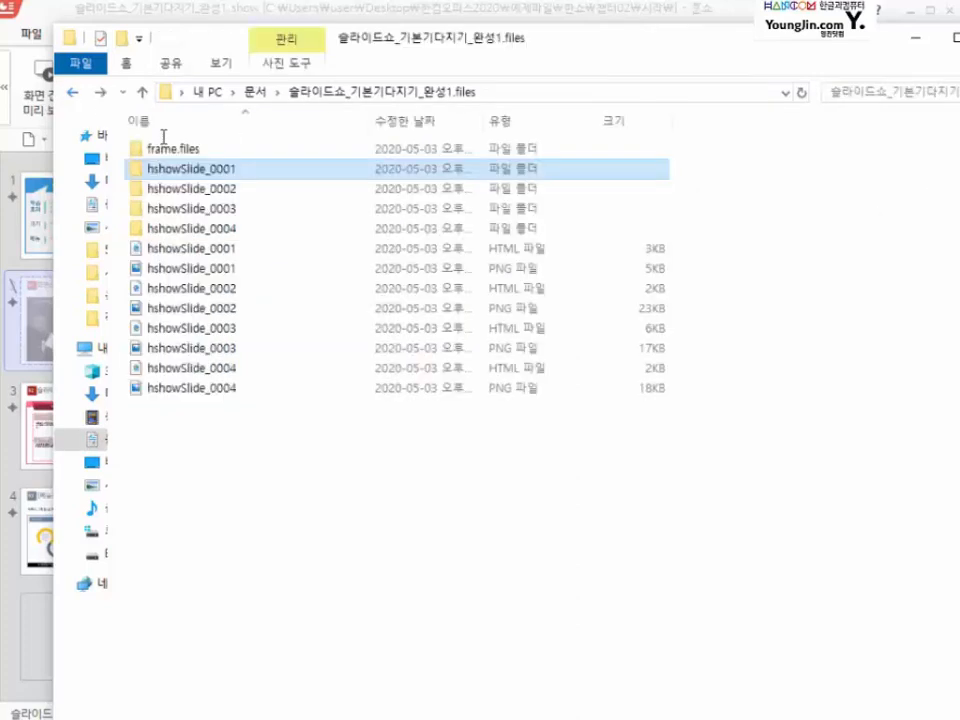
double_click(199, 188)
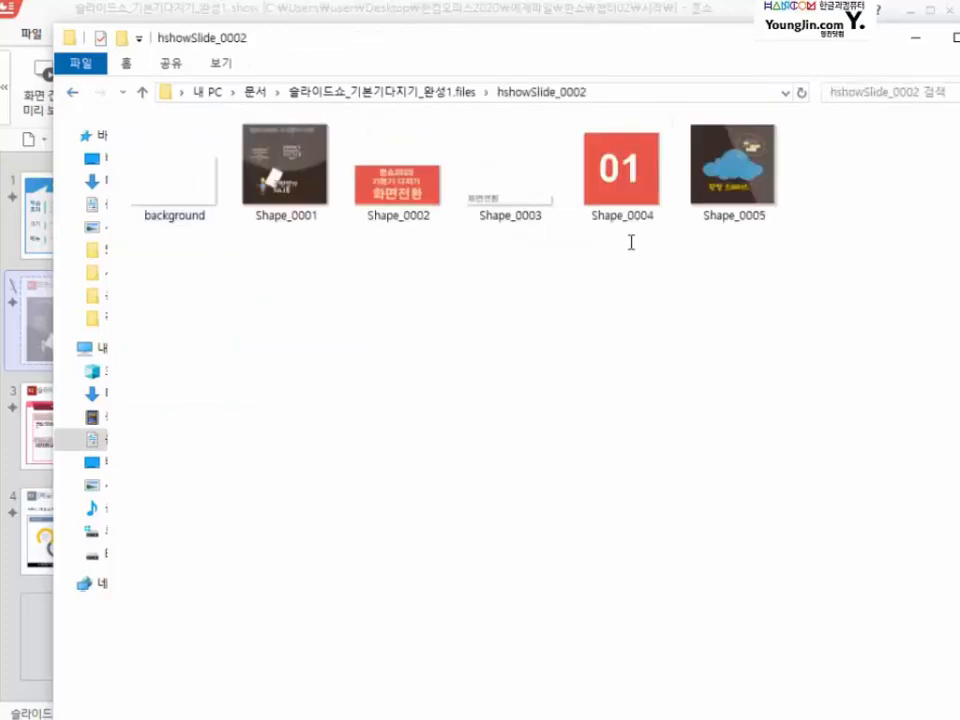
left_click(72, 92)
Examine the images in the hshowSlide_0003 folder, including Shape_0011, Shape_0025 and Shape_0024, and return to the parent folder
left_click(177, 209)
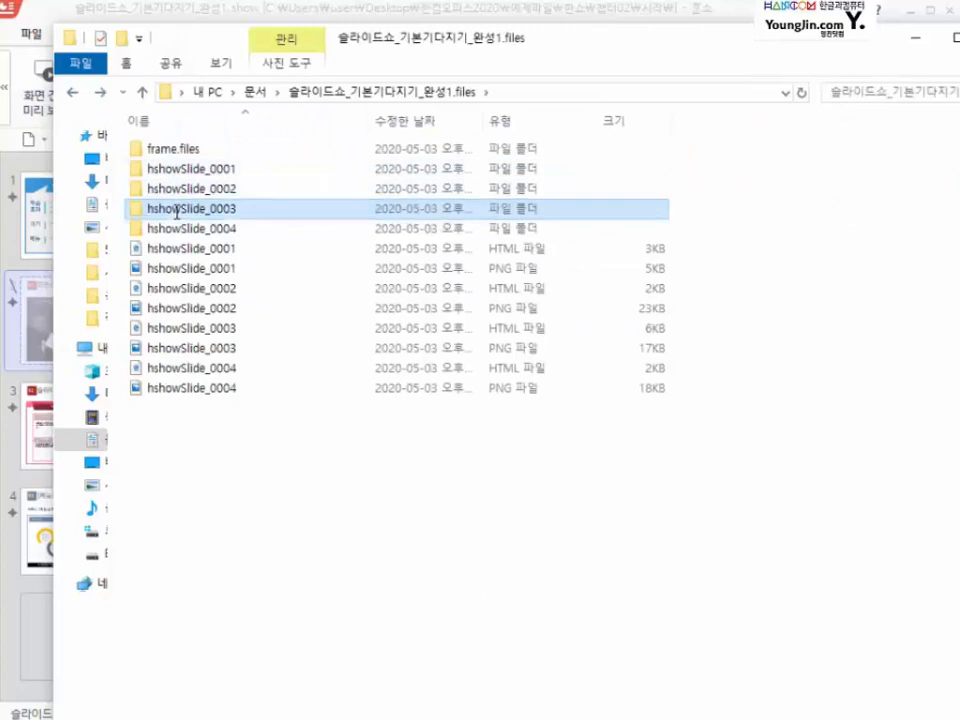
double_click(177, 209)
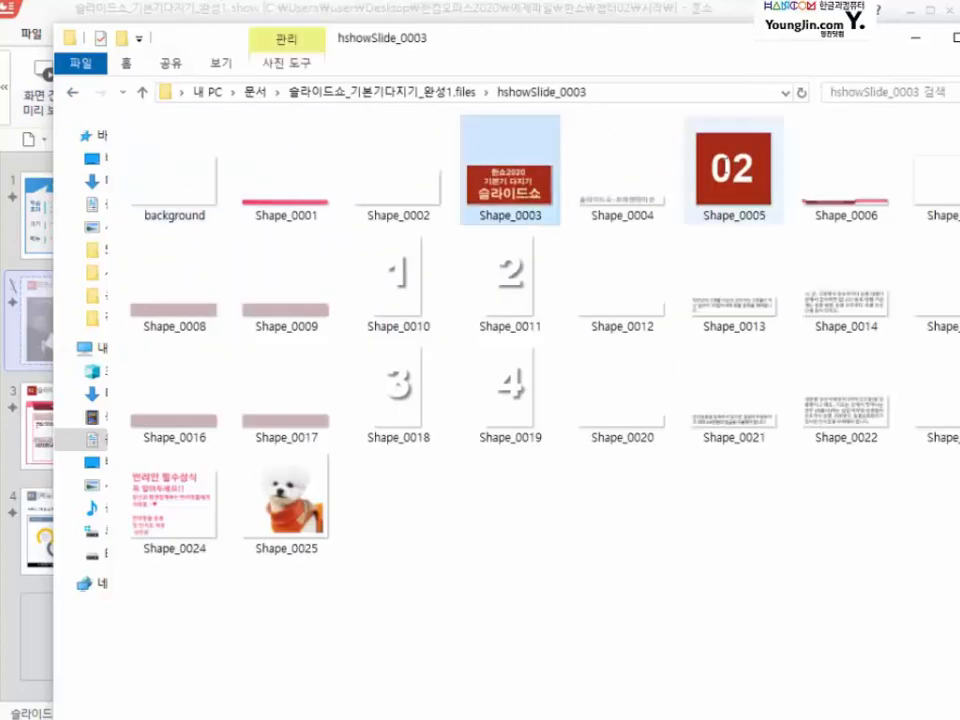
left_click(505, 275)
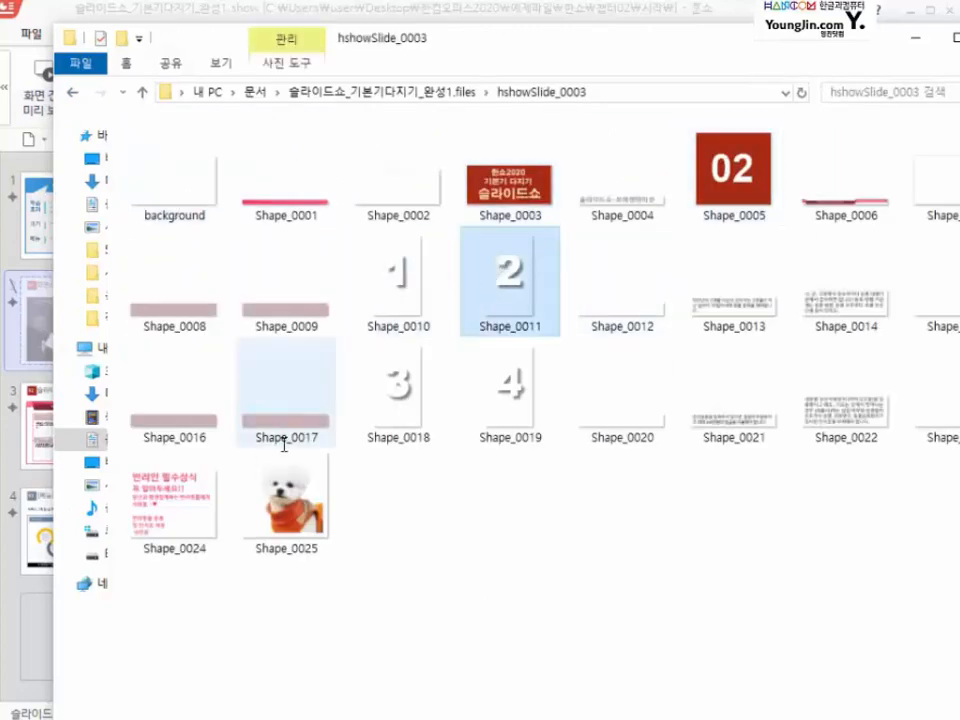
left_click(286, 500)
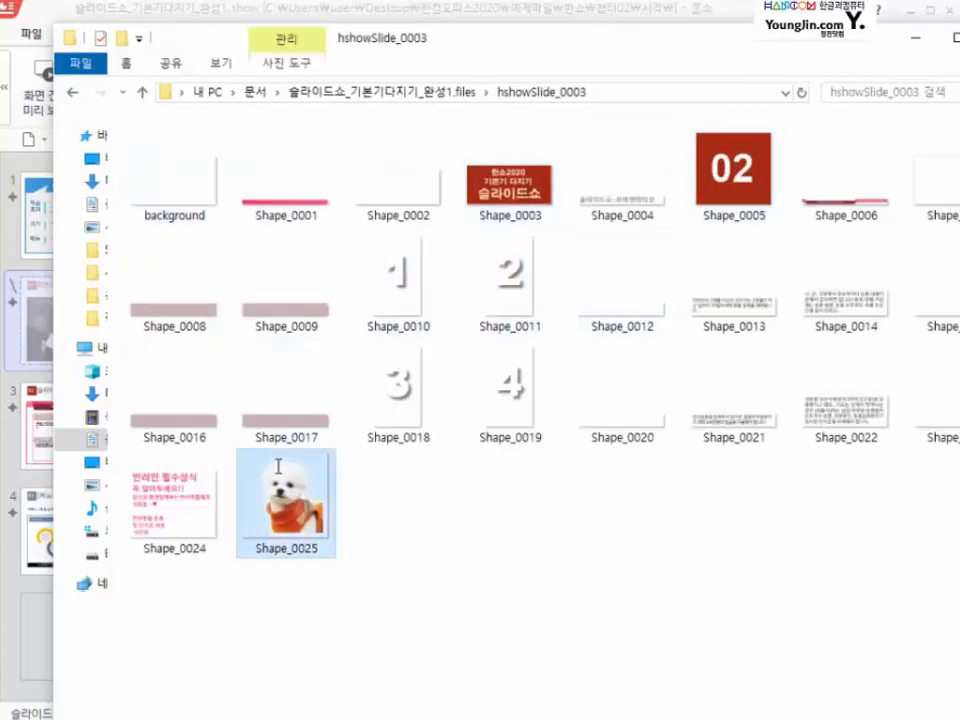
left_click(135, 514)
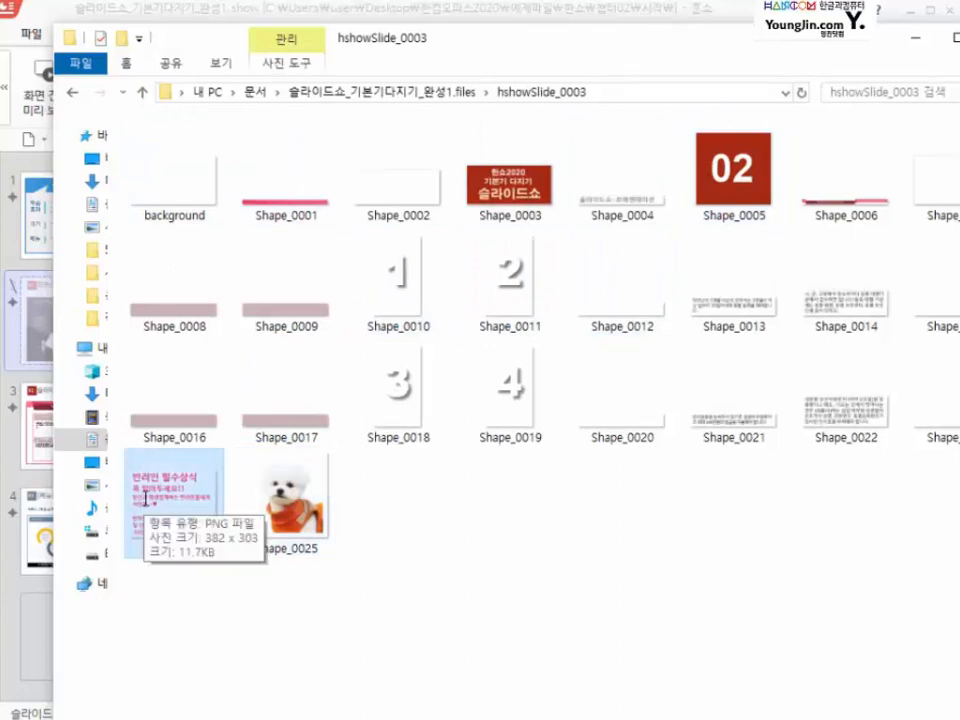
left_click(72, 92)
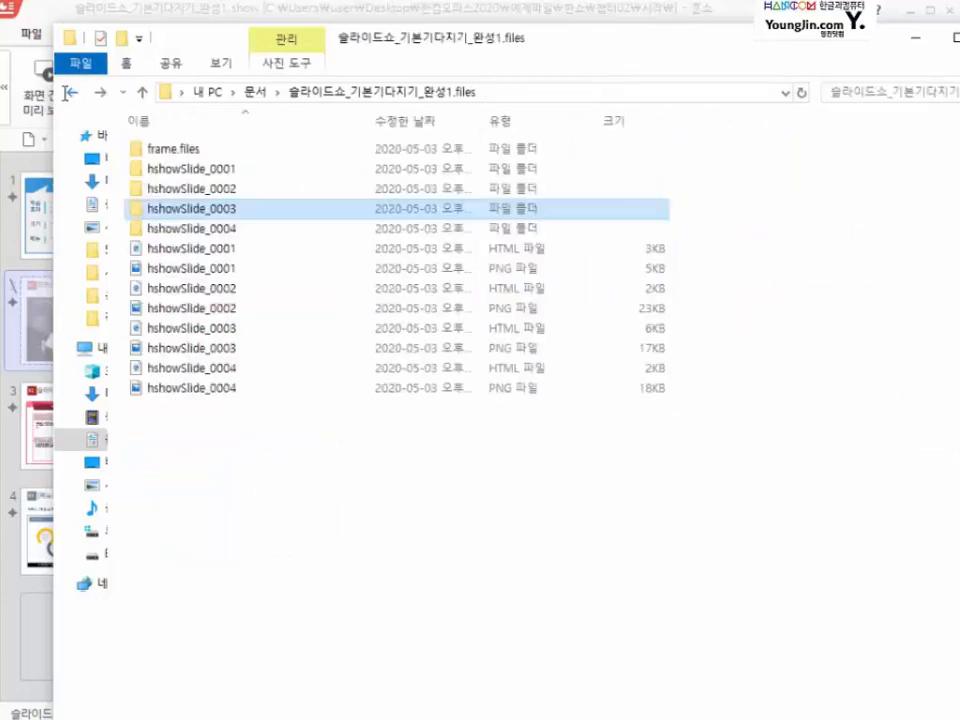
Examine the images in the hshowSlide_0004 folder, including Shape_0003 and Shape_0005, and go back to the 문서 folder
double_click(197, 229)
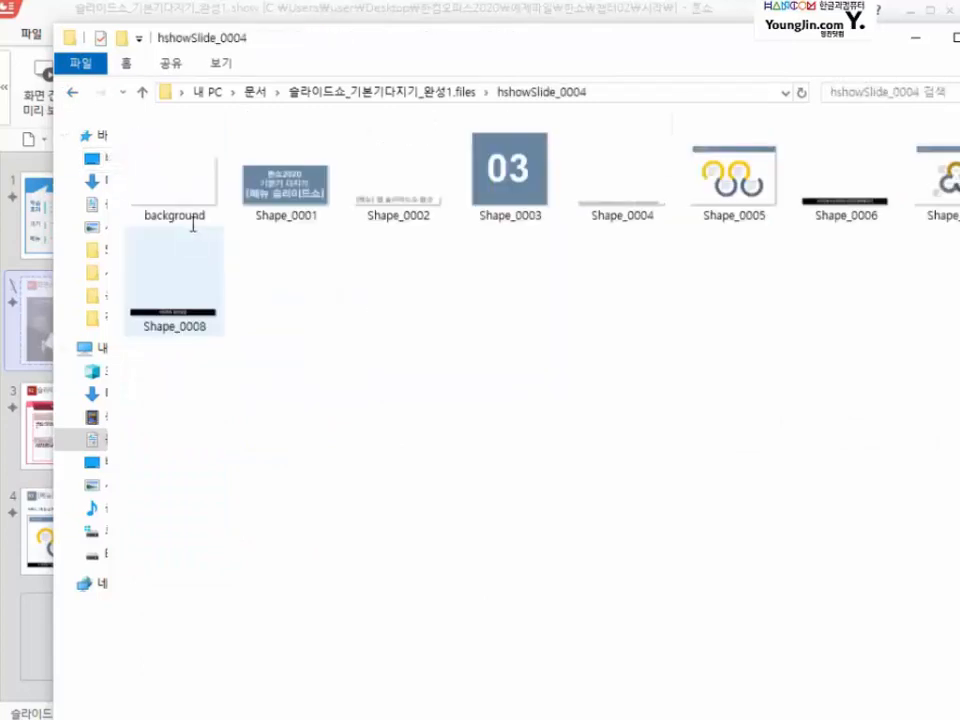
left_click(307, 188)
left_click(492, 190)
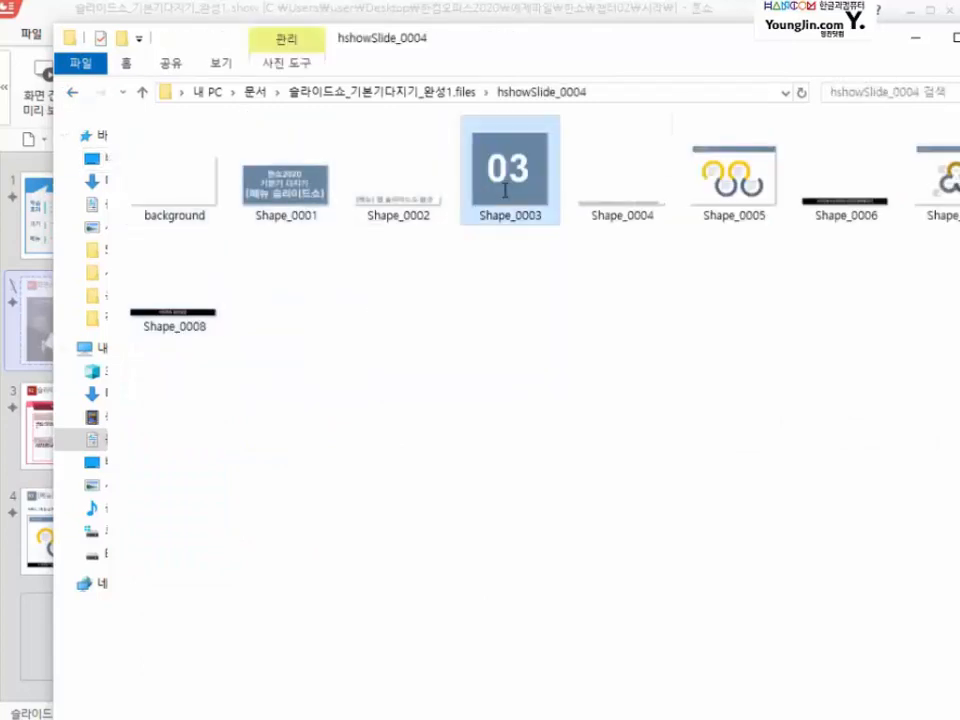
left_click(735, 178)
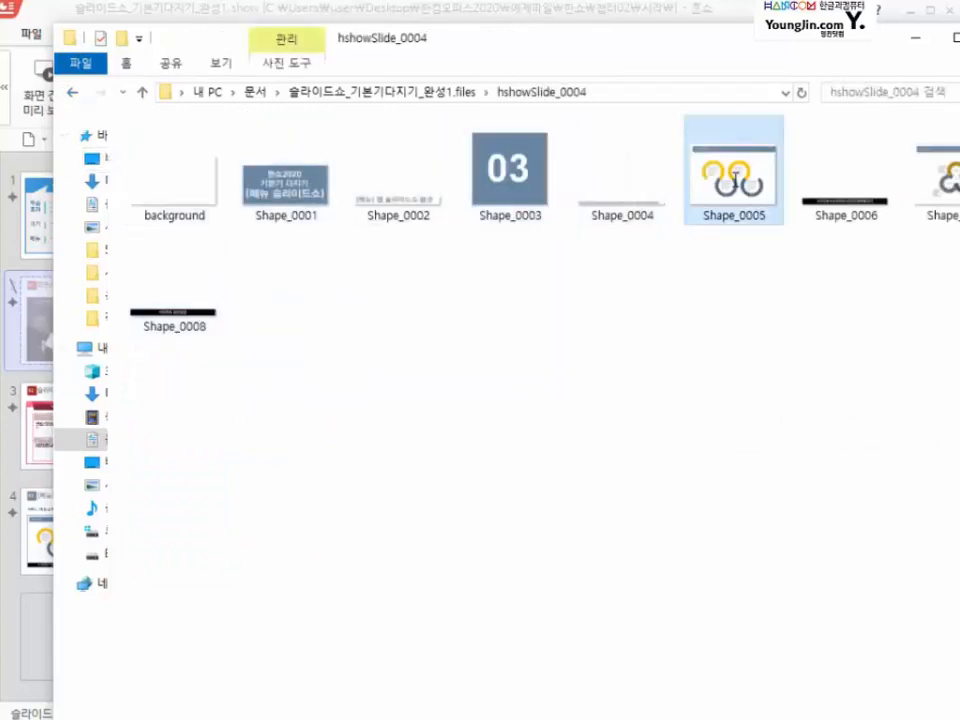
left_click(69, 92)
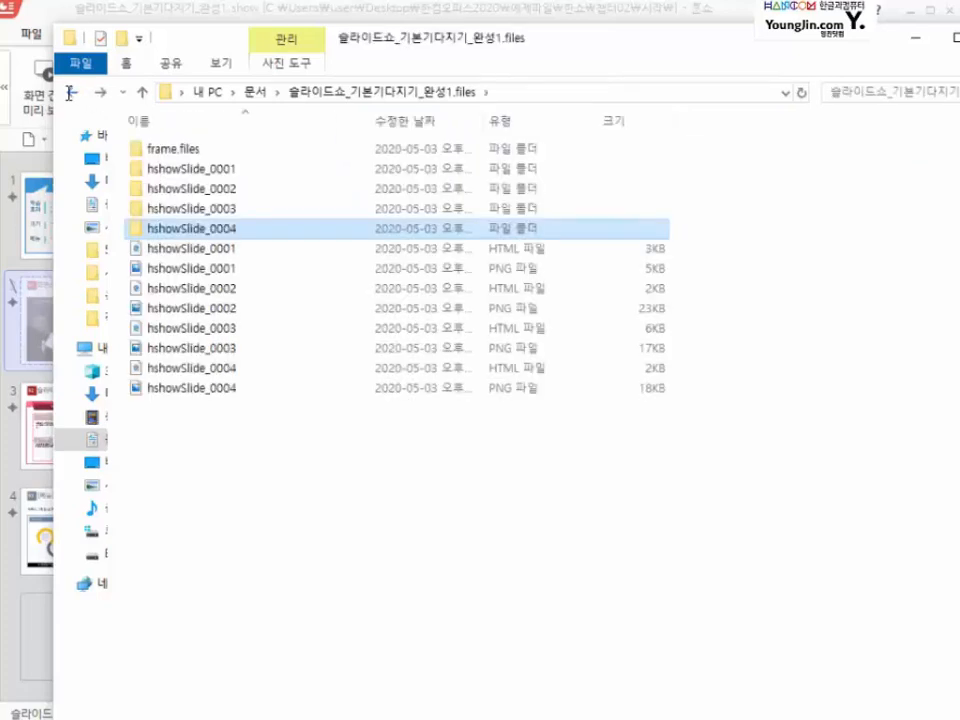
left_click(69, 92)
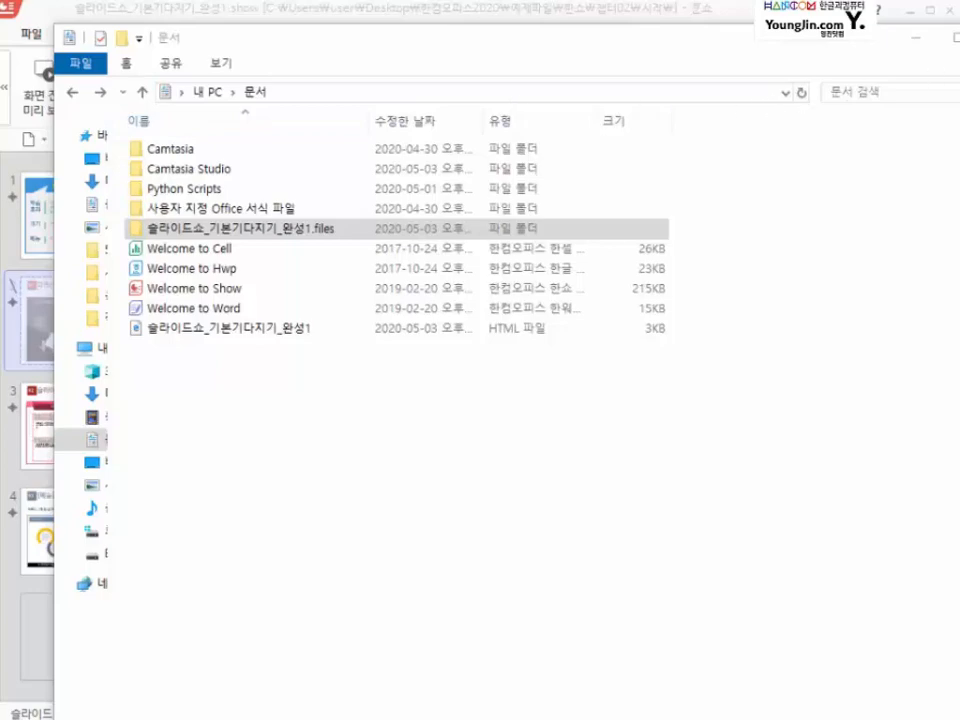
Switch back to 한쇼 and open the settings for creating a presentation video, setting the quality to 640 x 360
left_click(917, 38)
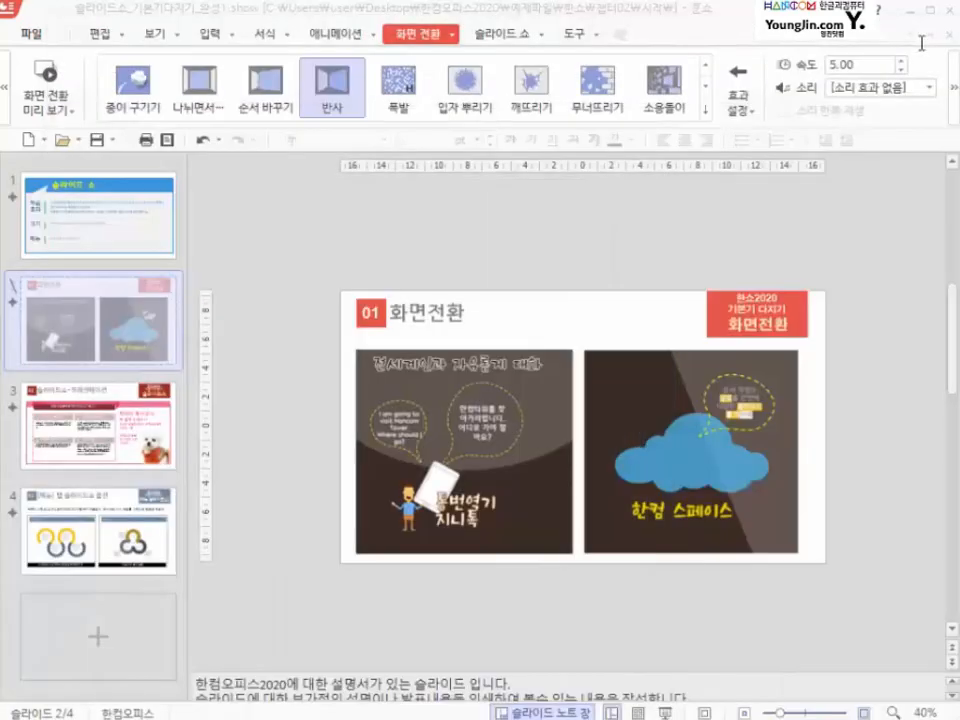
left_click(25, 36)
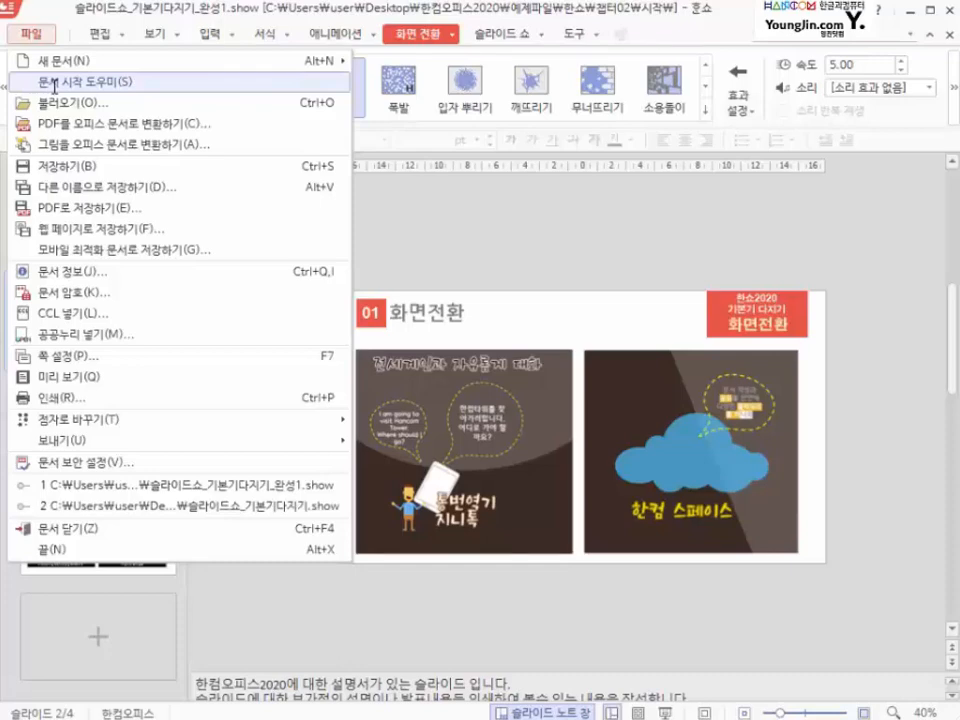
mouse_move(174, 441)
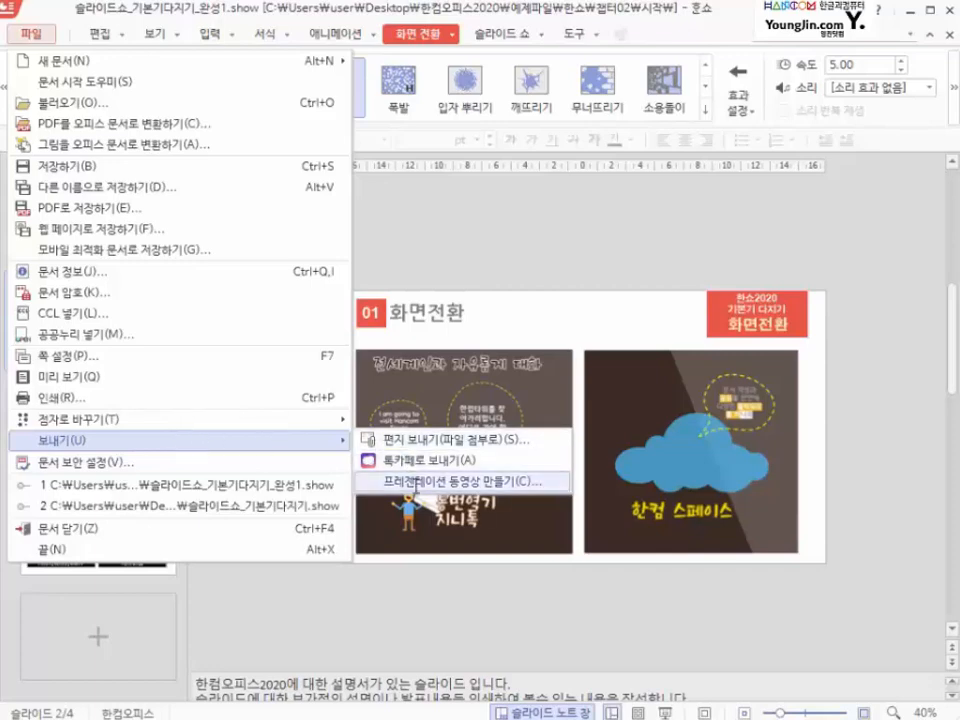
left_click(413, 482)
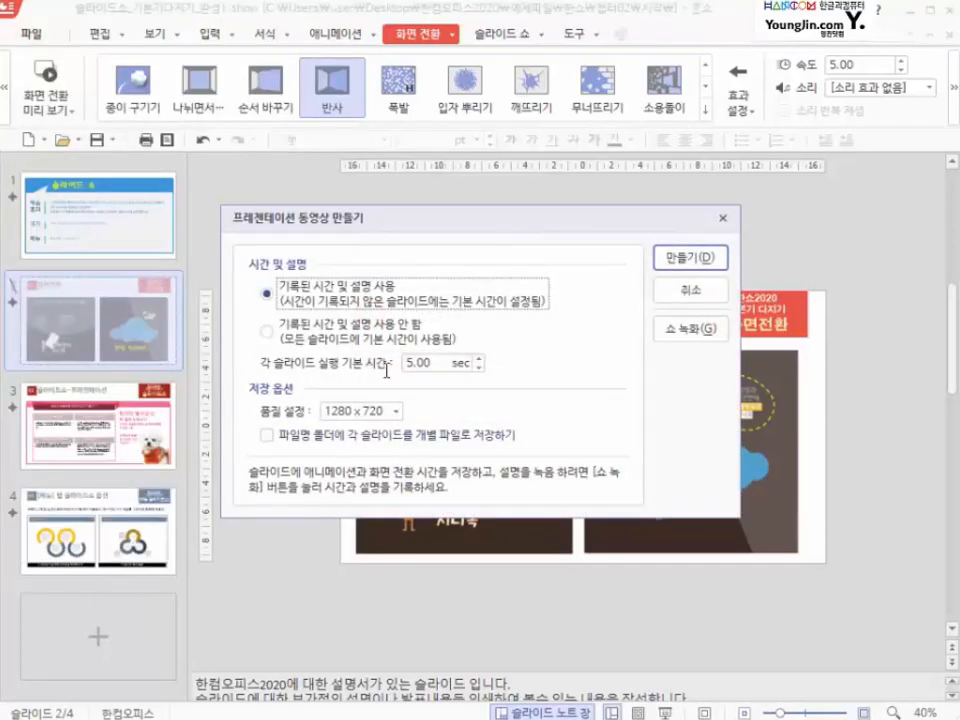
left_click(392, 411)
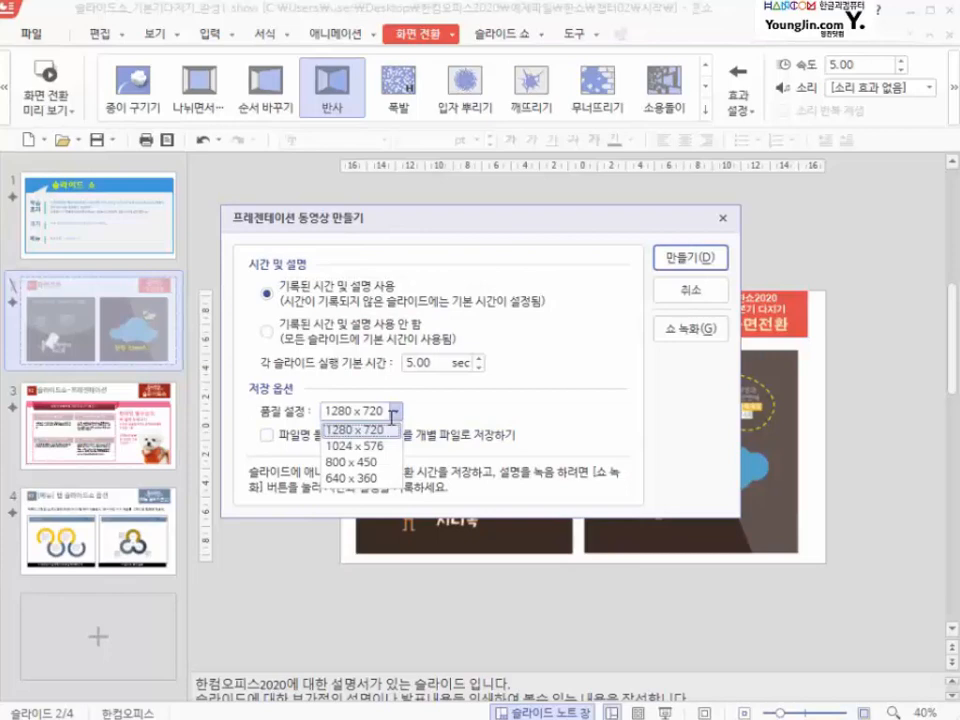
left_click(367, 478)
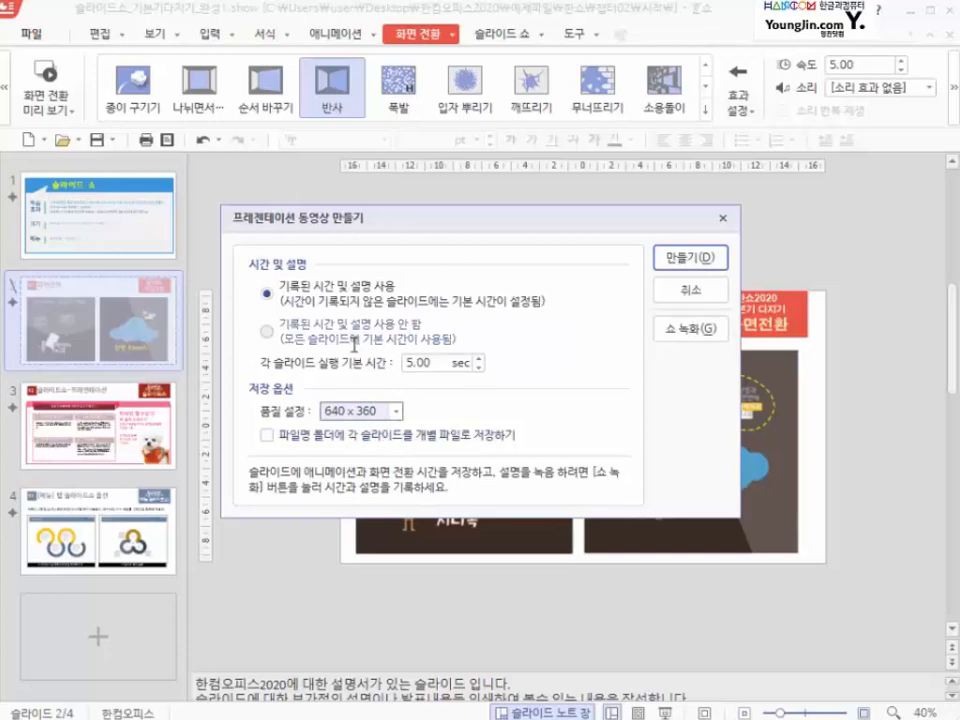
mouse_move(236, 248)
left_mouse_down()
mouse_move(534, 386)
mouse_move(575, 386)
left_mouse_up()
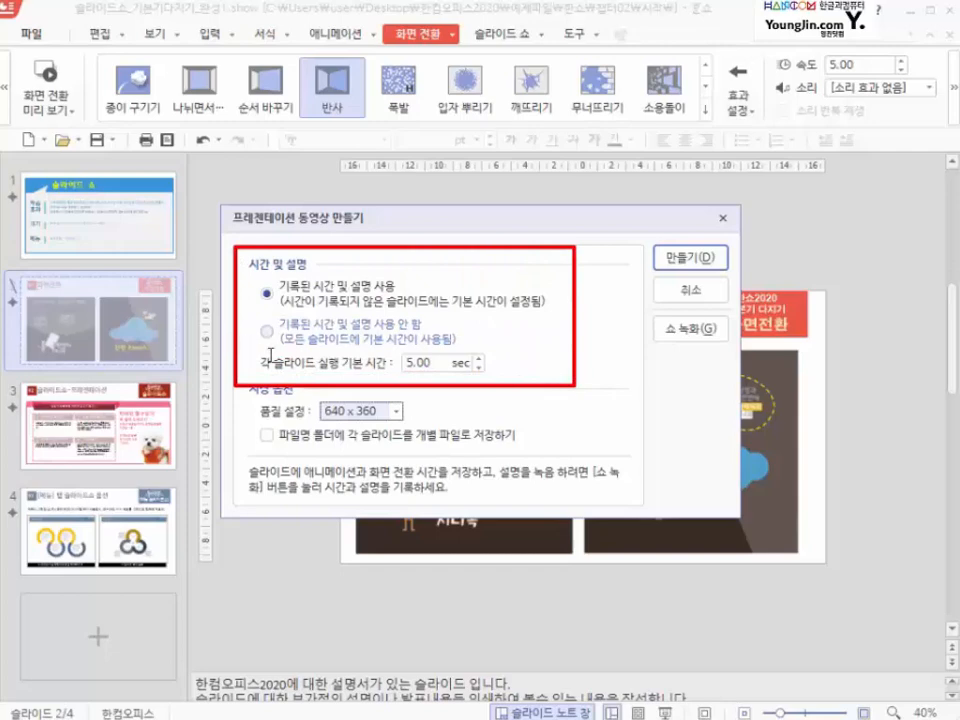
left_click_drag(238, 343, 560, 384)
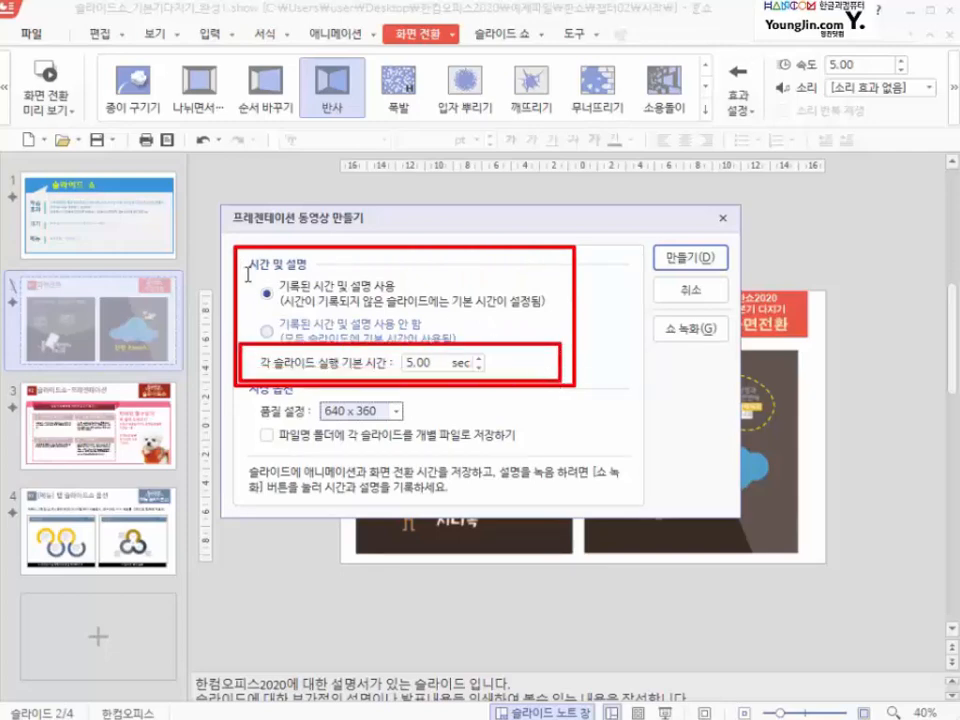
mouse_move(252, 314)
left_mouse_down()
mouse_move(272, 328)
mouse_move(531, 358)
mouse_move(527, 345)
left_mouse_up()
key("Escape")
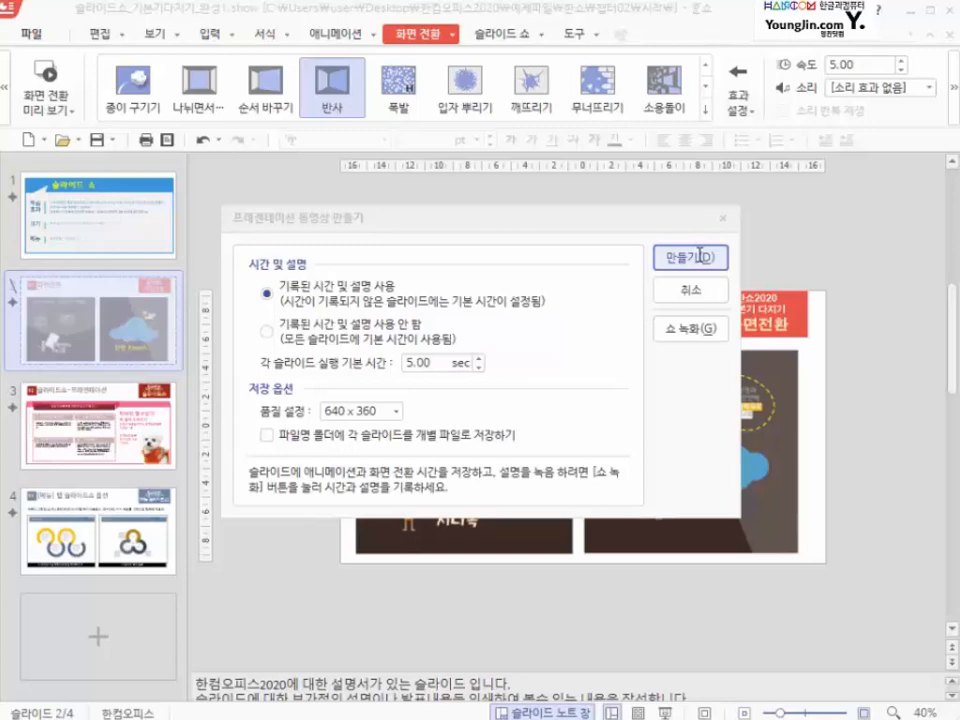
Create the presentation video as the AVI file 슬라이드쇼_기본기다지기_완성1 in the 문서 folder and let the recording run to completion
left_click(700, 257)
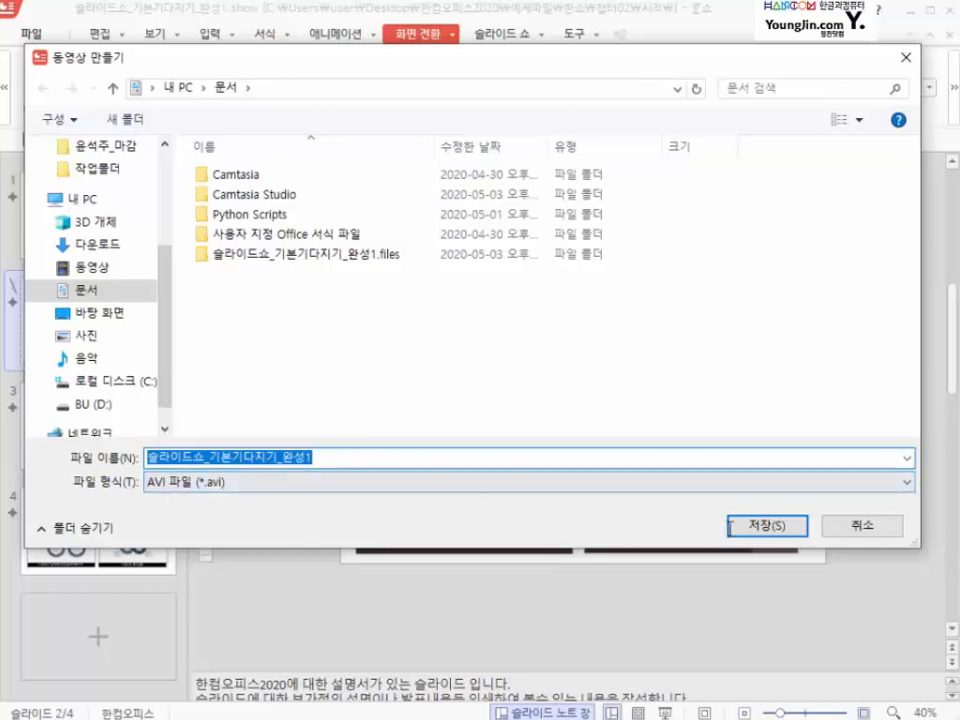
left_click(731, 525)
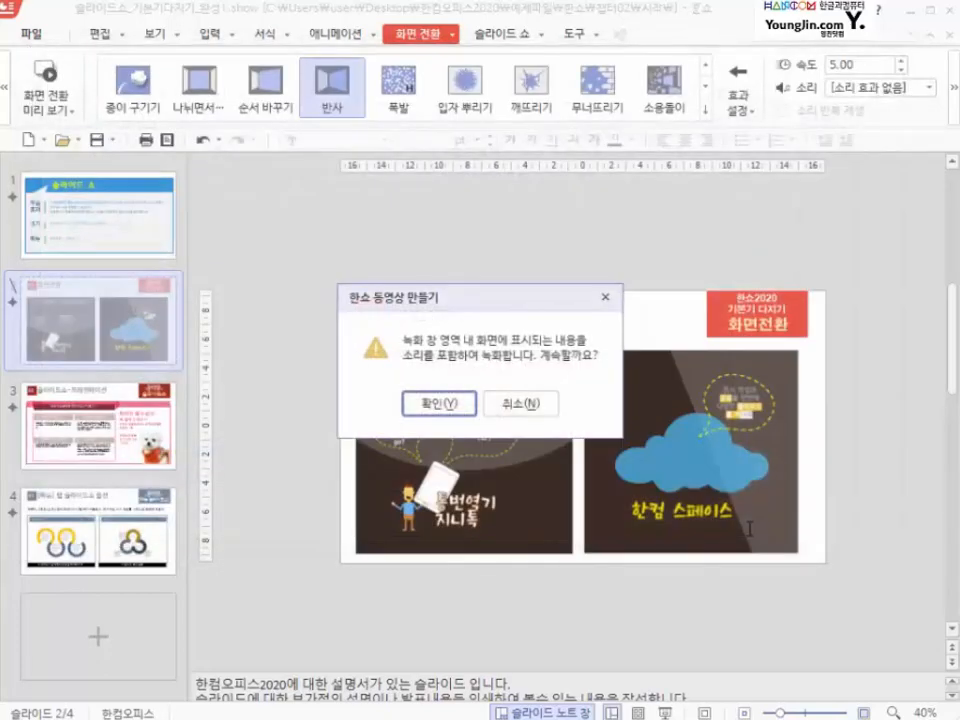
left_click(427, 405)
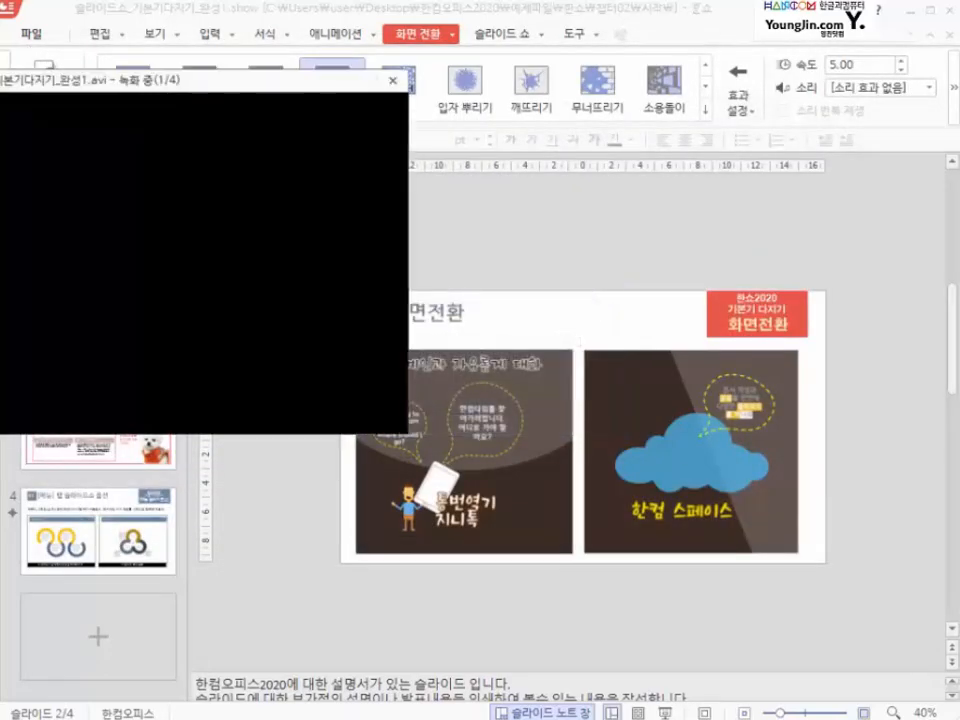
left_click_drag(117, 79, 462, 100)
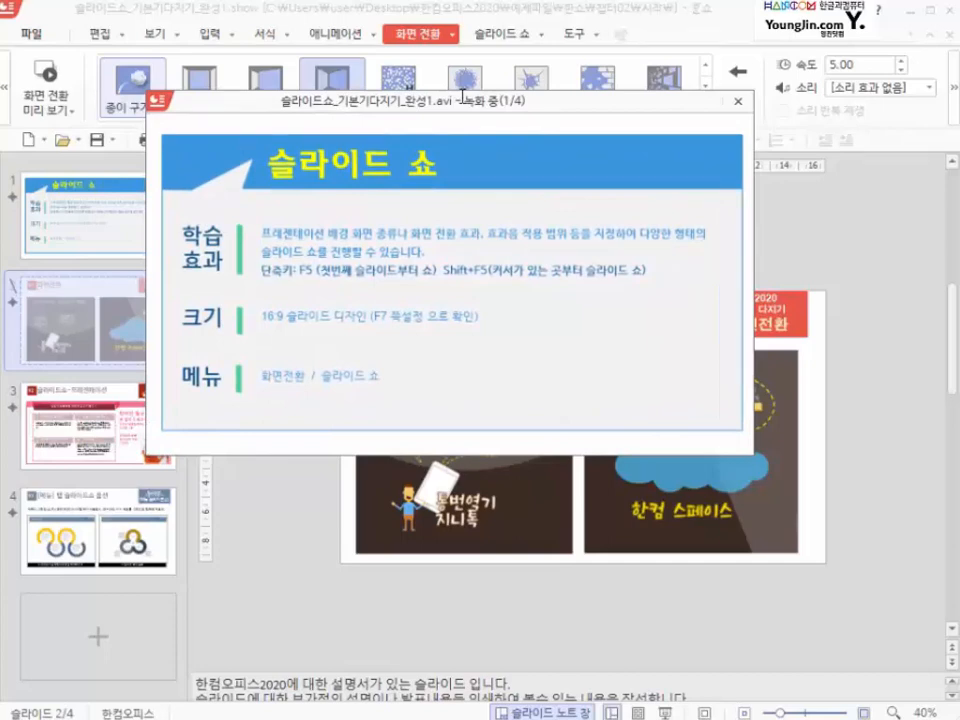
left_click_drag(394, 95, 570, 110)
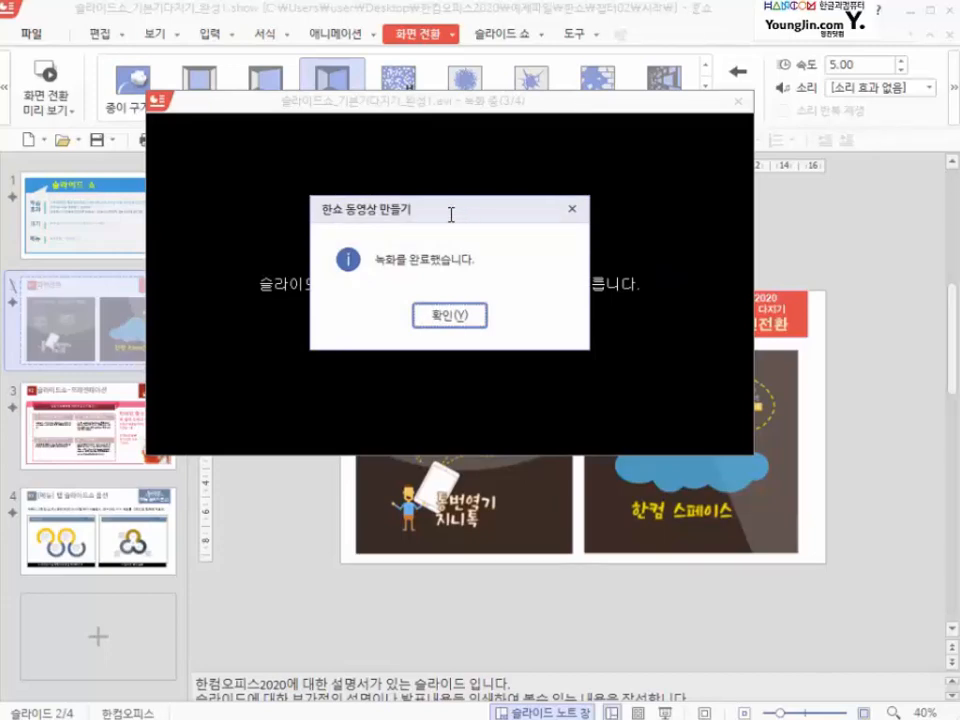
left_click(450, 316)
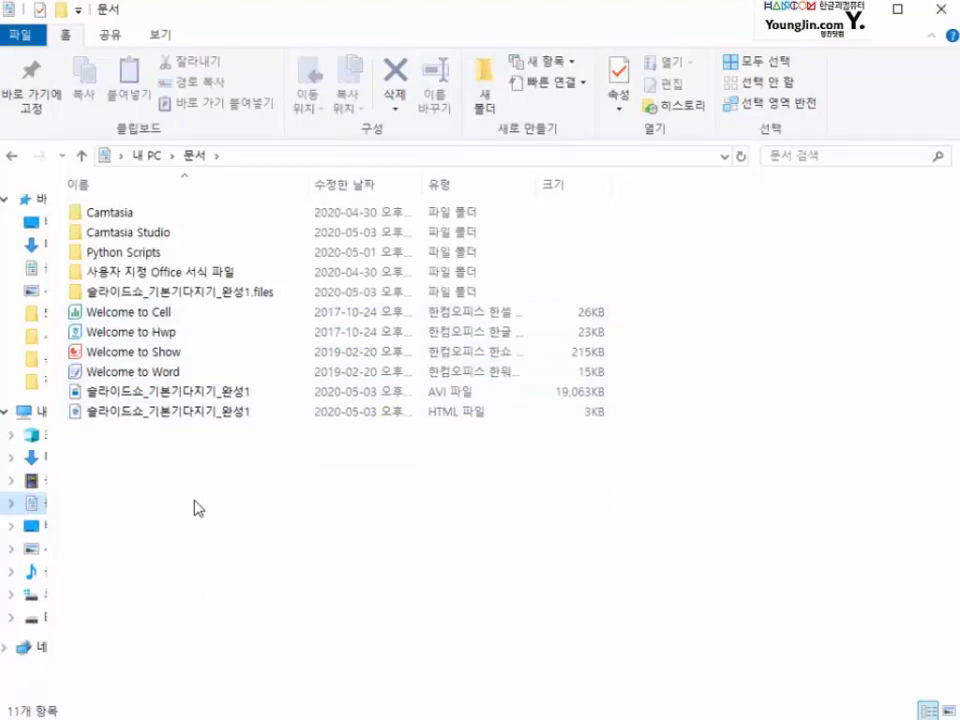
Show the 문서 folder's files as large thumbnails and play the 슬라이드쇼_기본기다지기_완성1 AVI video in 영화 및 TV
scroll(195, 508, "up", 3)
scroll(198, 510, "up", 3)
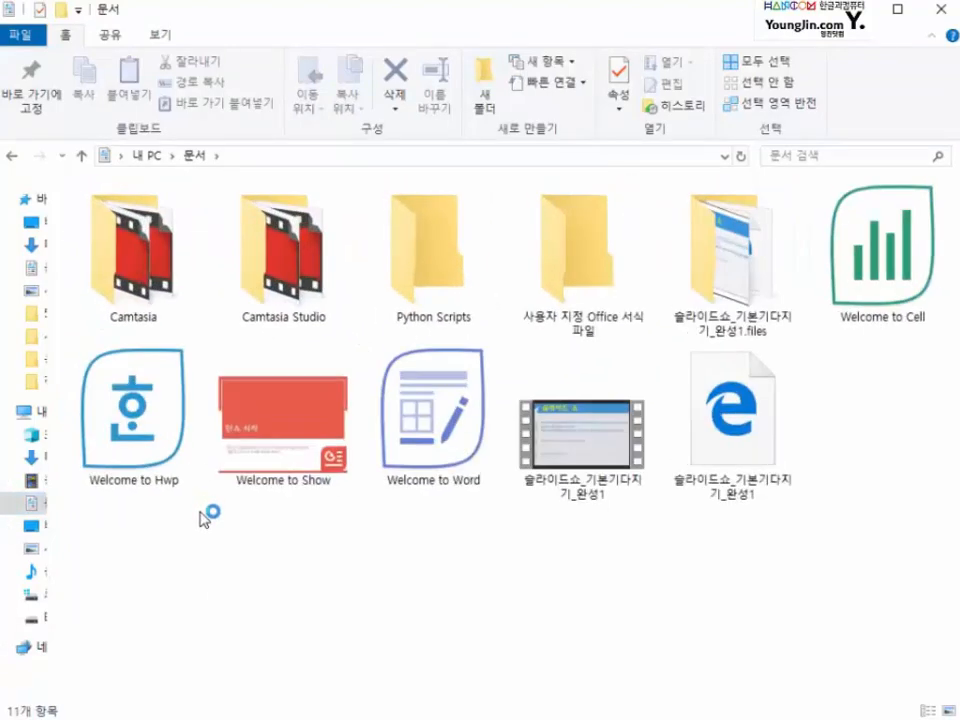
left_click(575, 456)
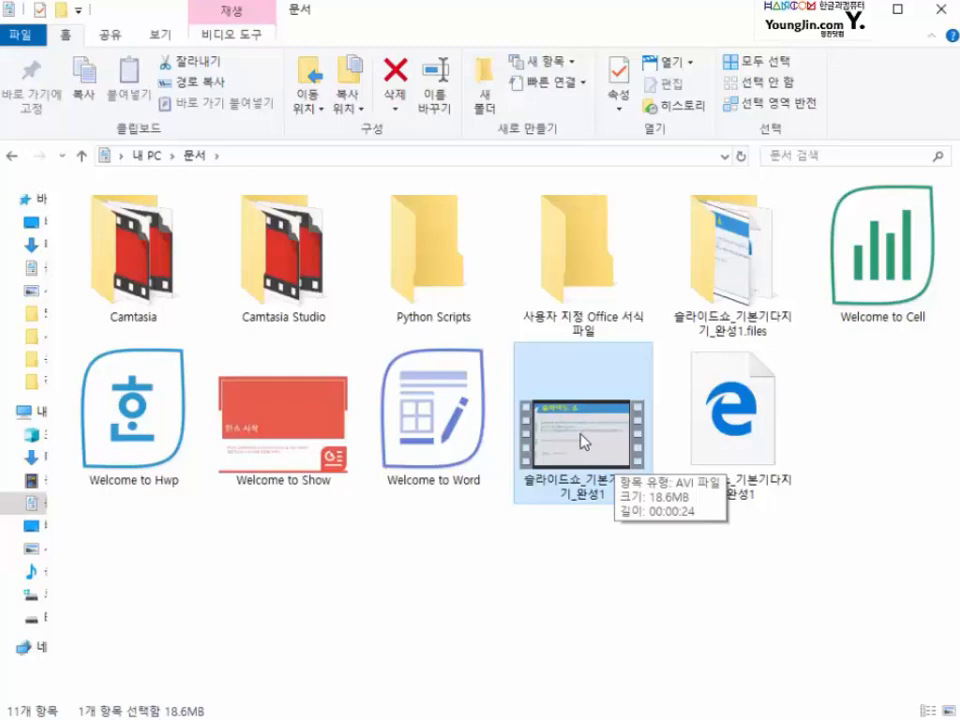
double_click(583, 441)
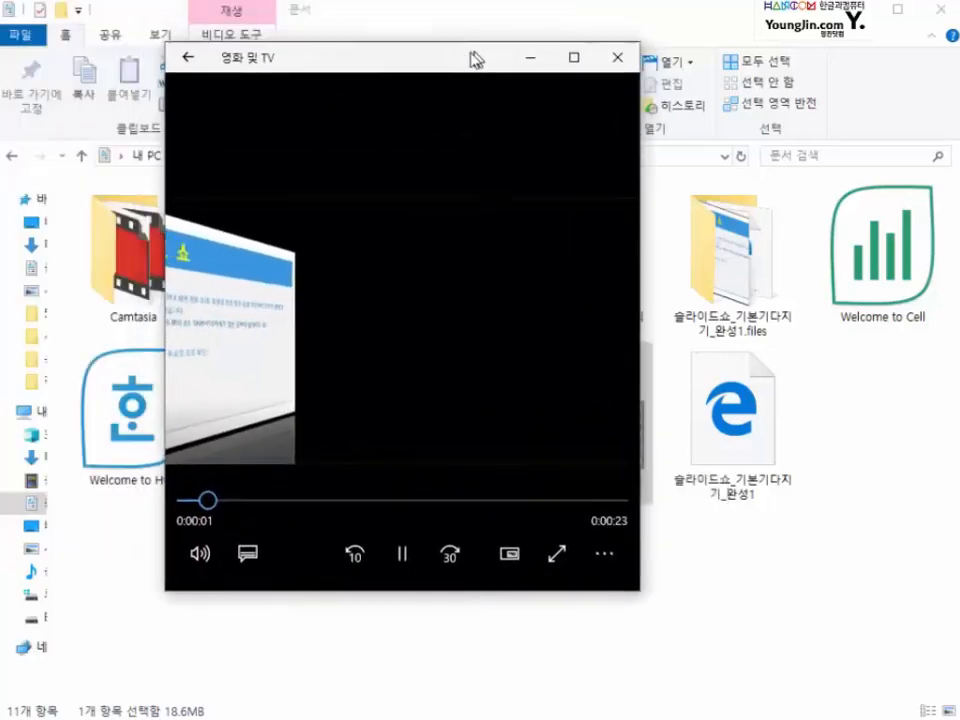
left_click_drag(474, 58, 435, 66)
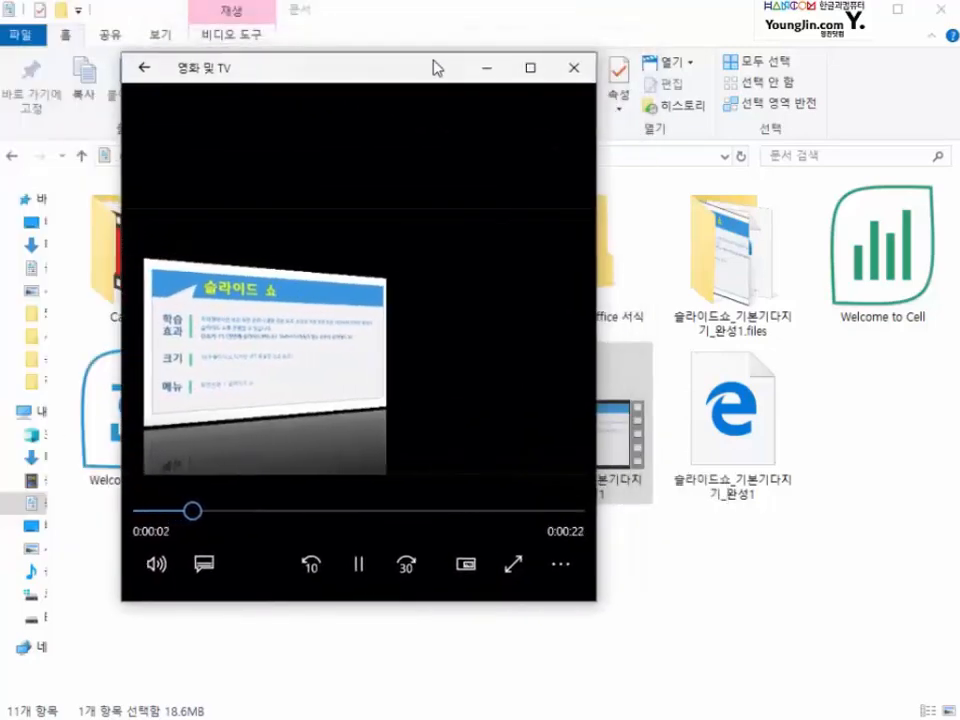